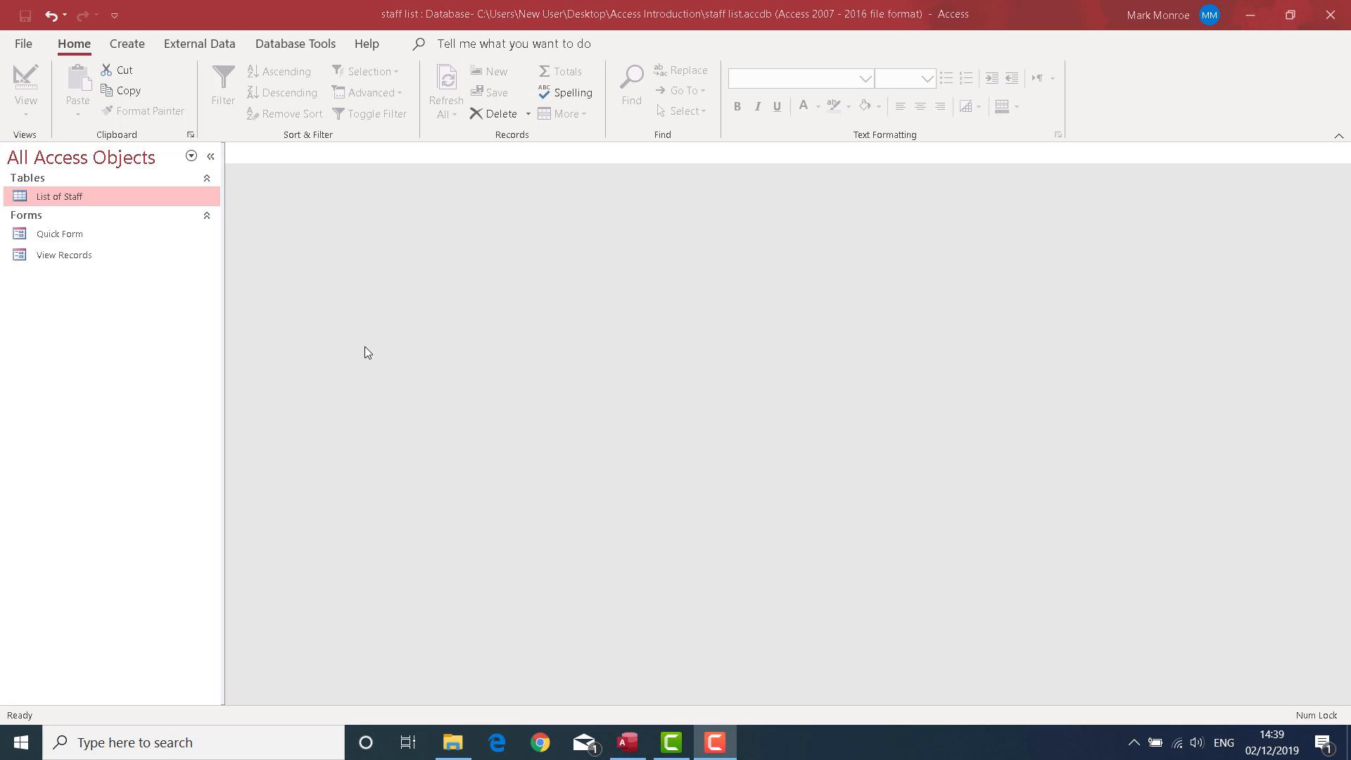
Start a new query with the Simple Query Wizard, using the List of Staff table as its source.
click(133, 54)
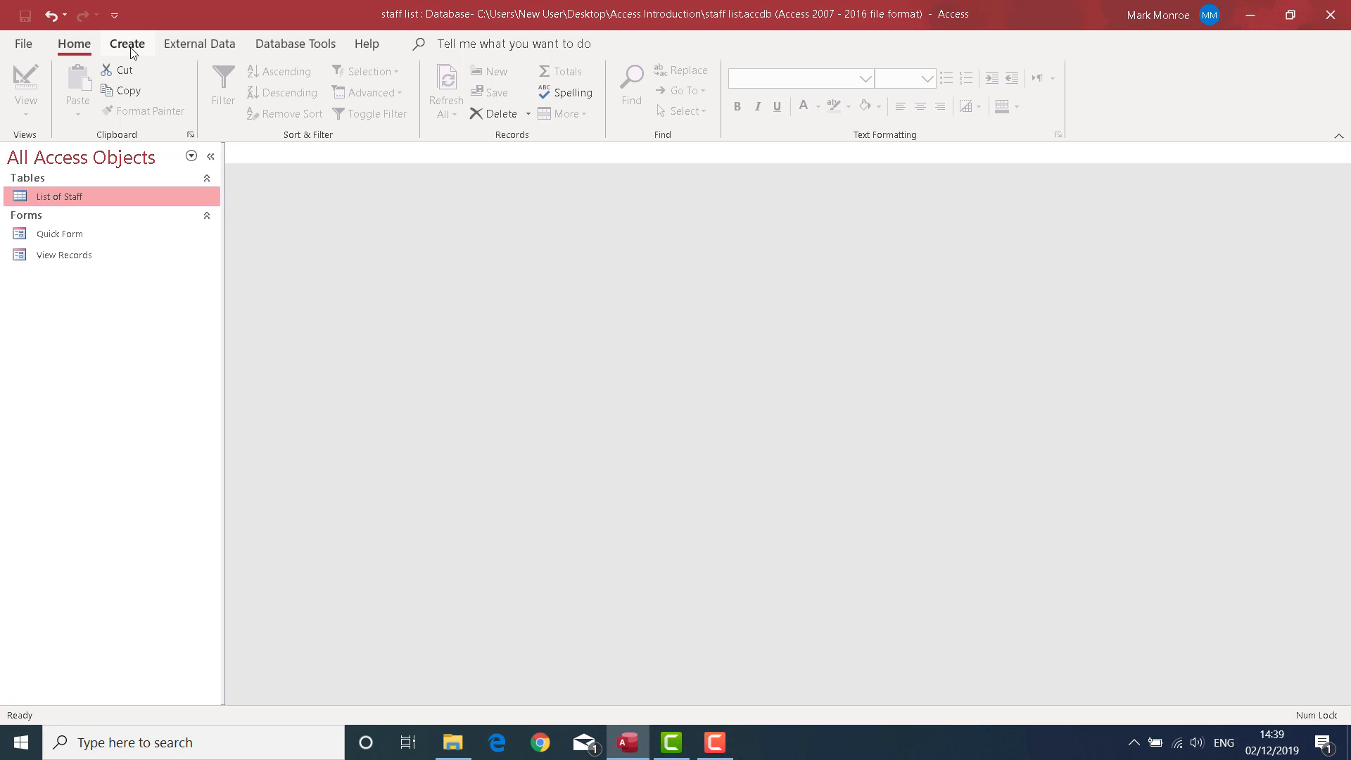
click(132, 47)
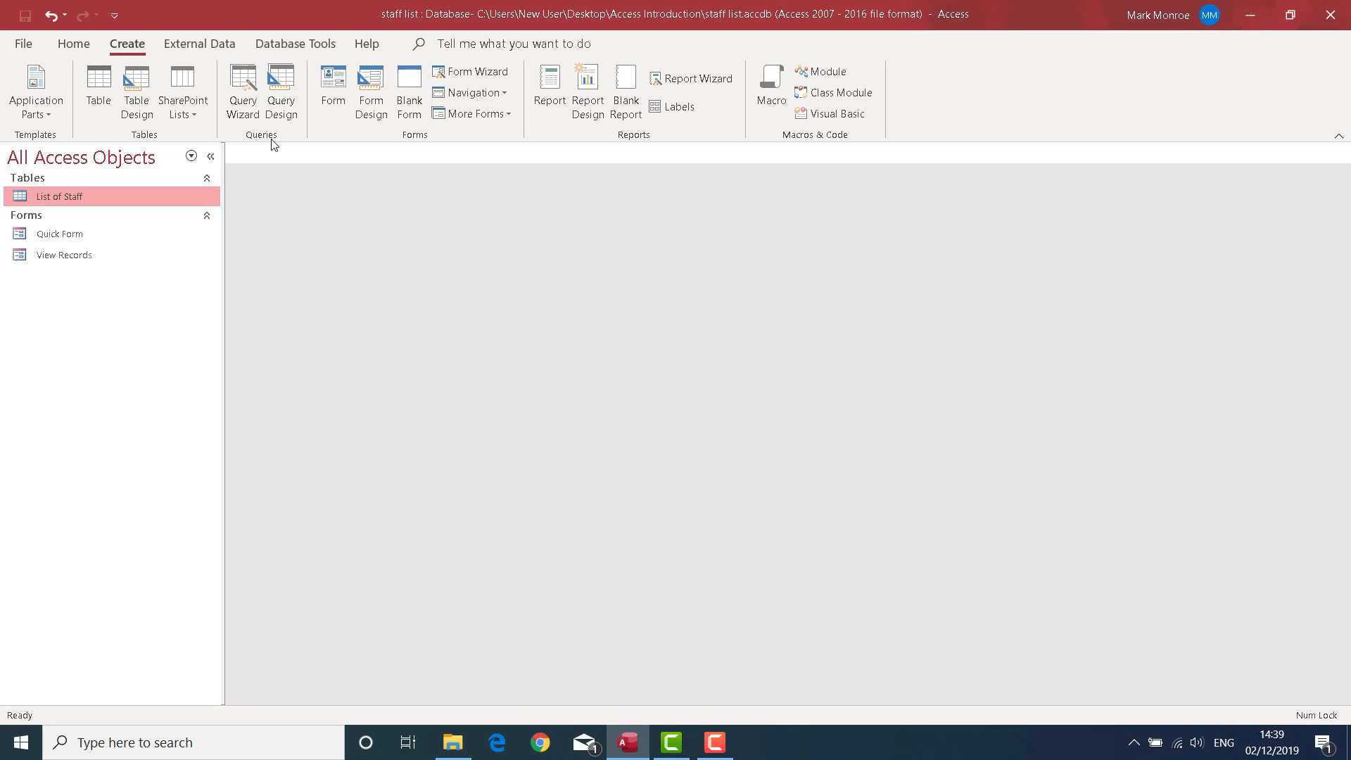
click(240, 84)
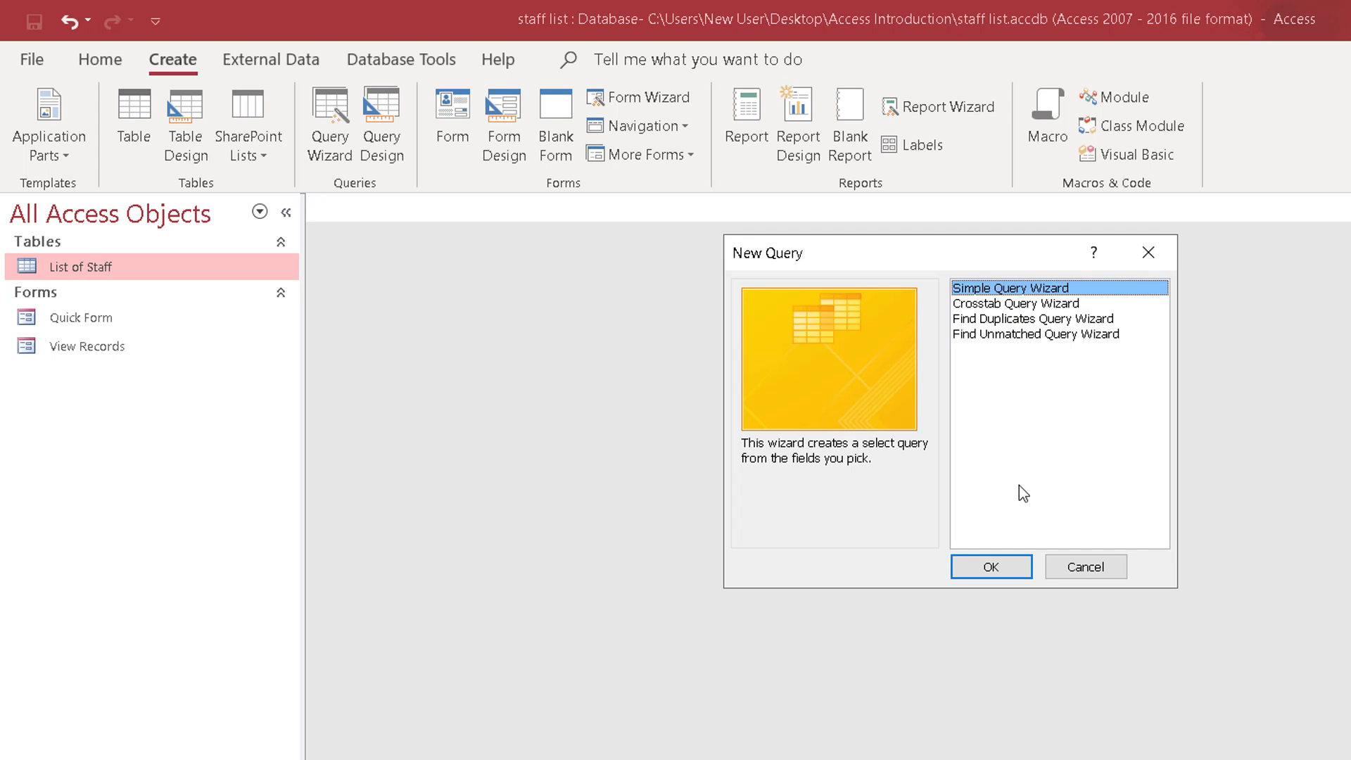
click(1023, 571)
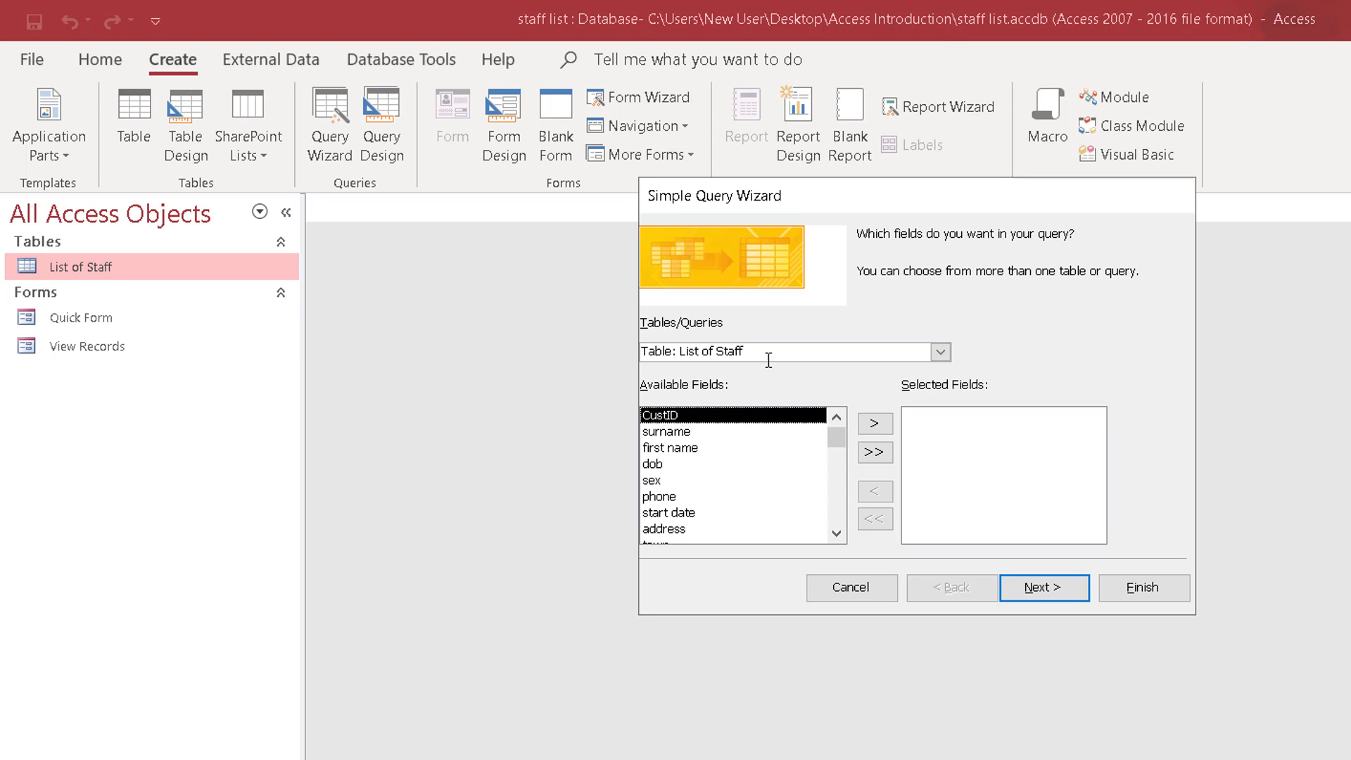
click(940, 351)
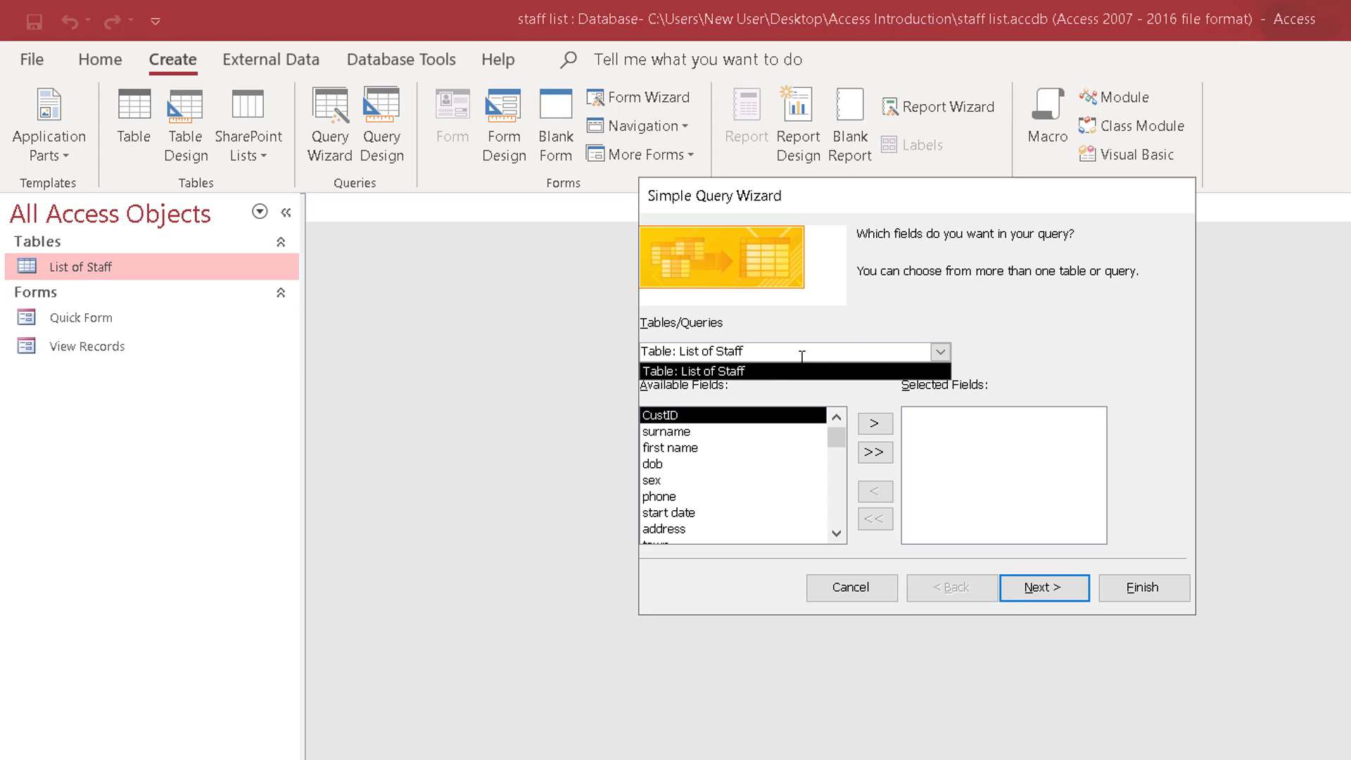
click(736, 345)
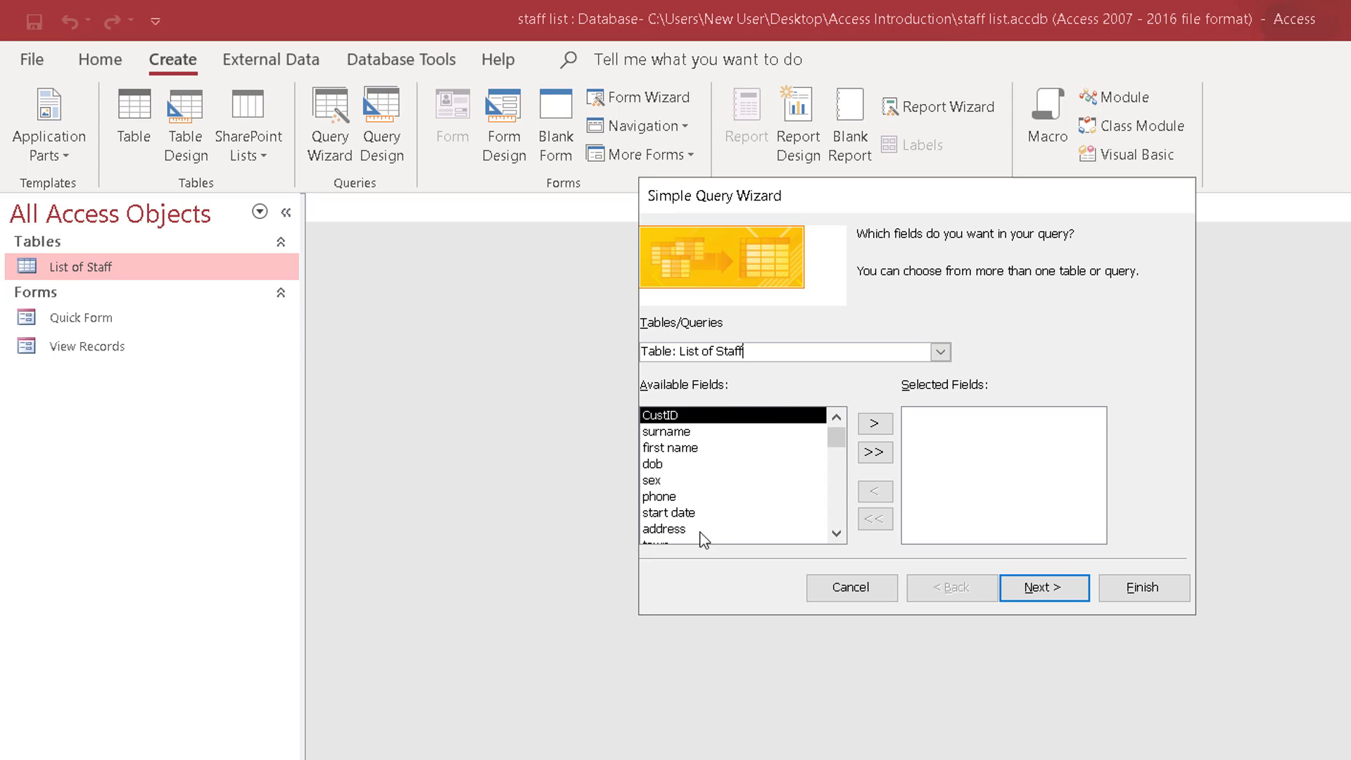
Add first name, surname, address, town, county, postcode and dept to the query and finish it as List of Staff Query, opened to view information.
double_click(688, 448)
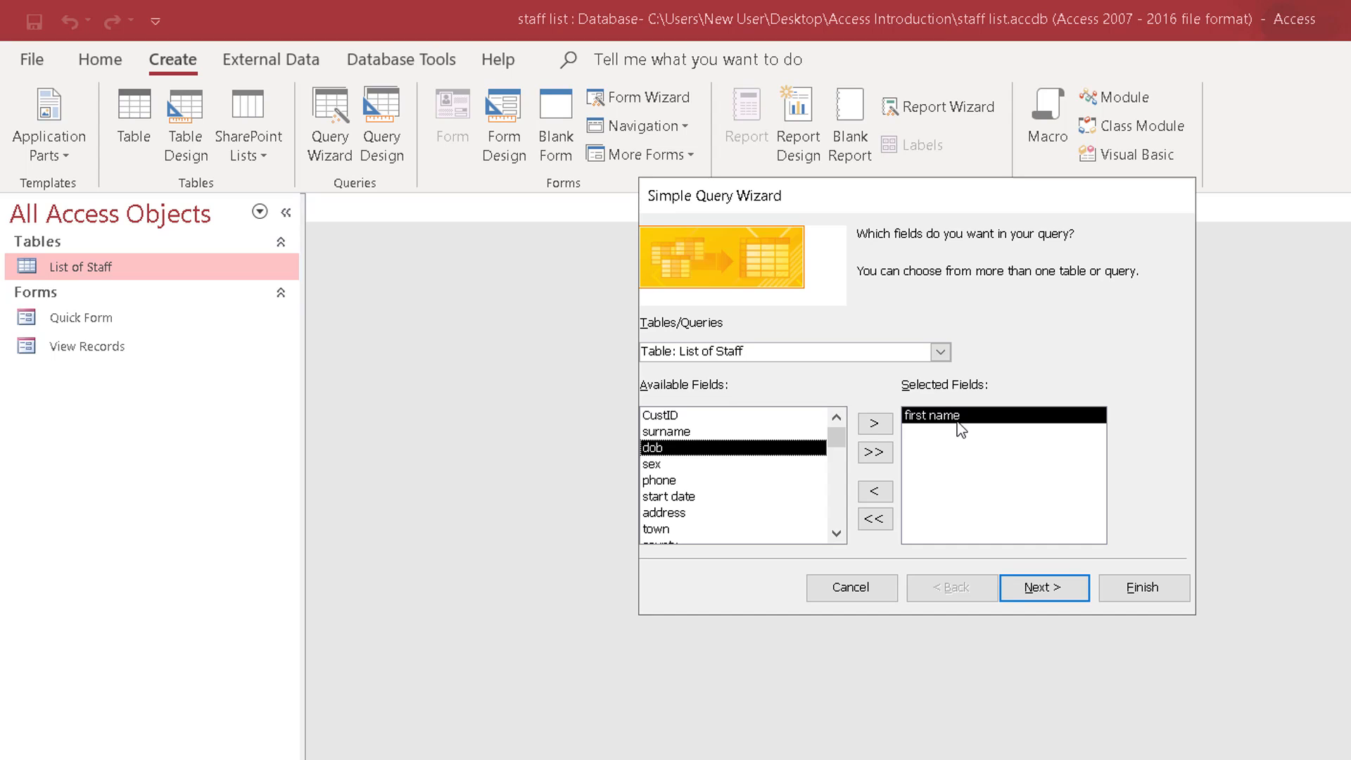
click(684, 433)
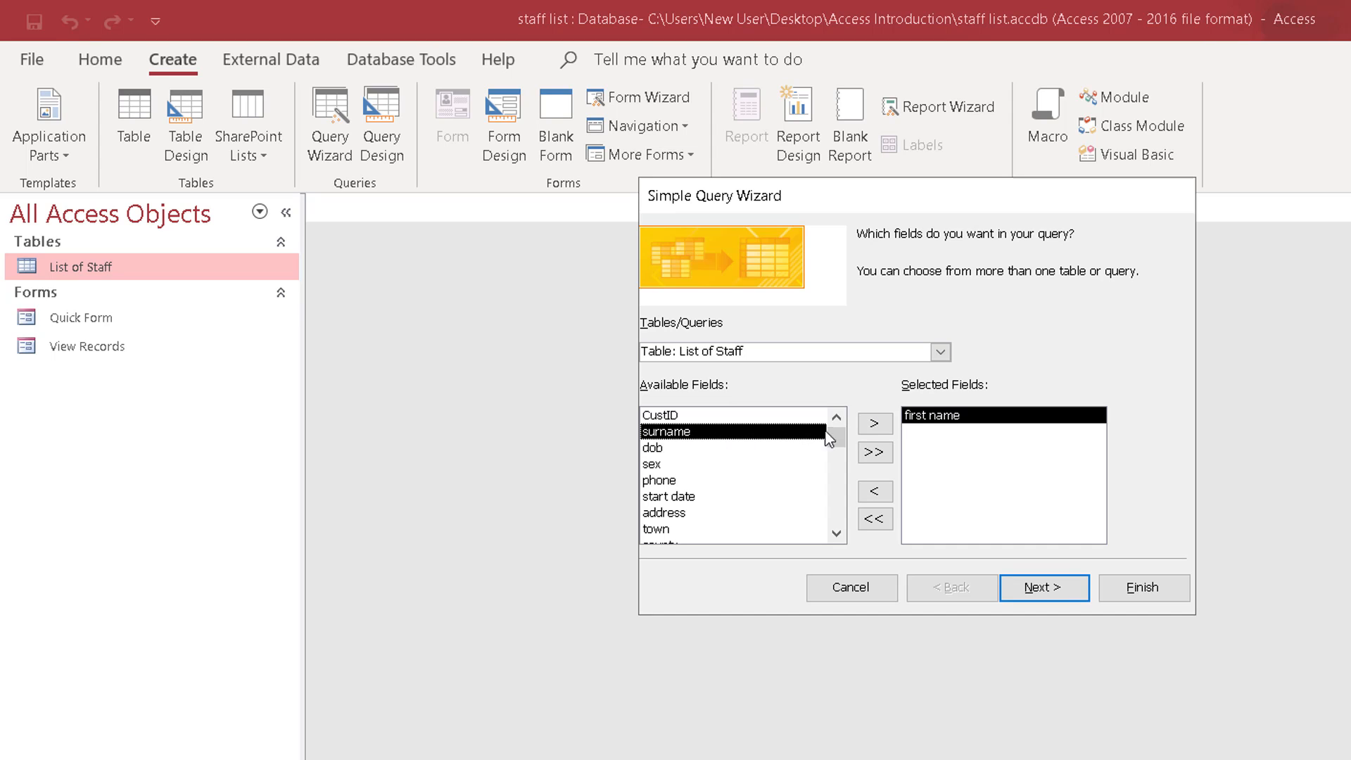
click(876, 425)
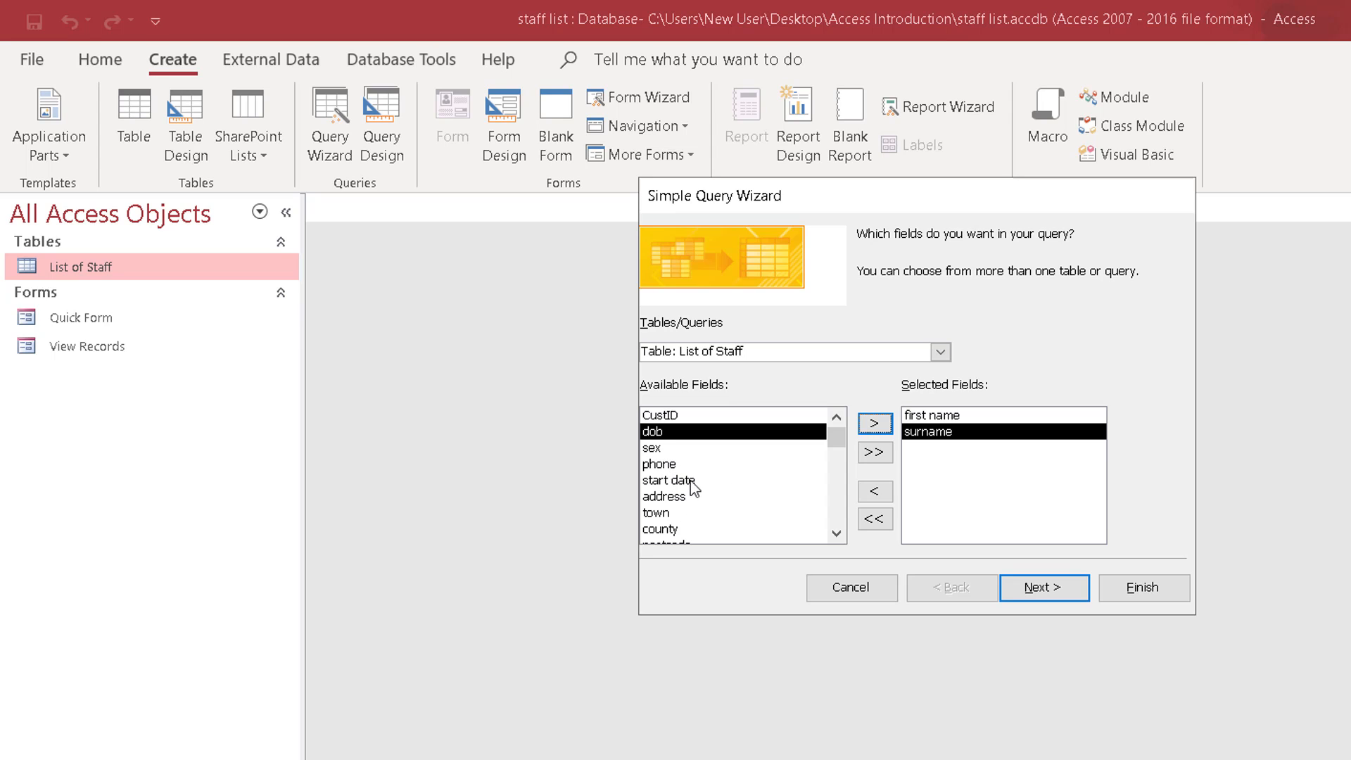
double_click(687, 501)
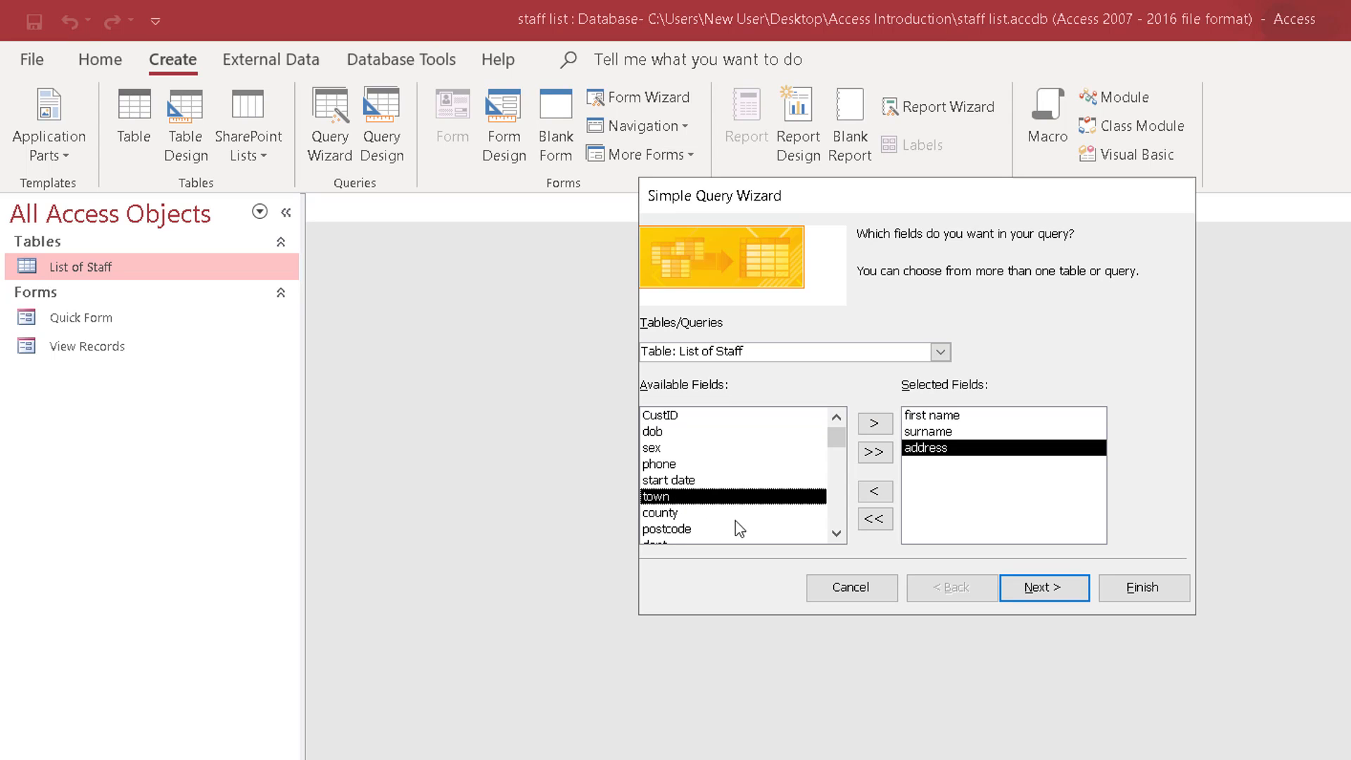
double_click(686, 499)
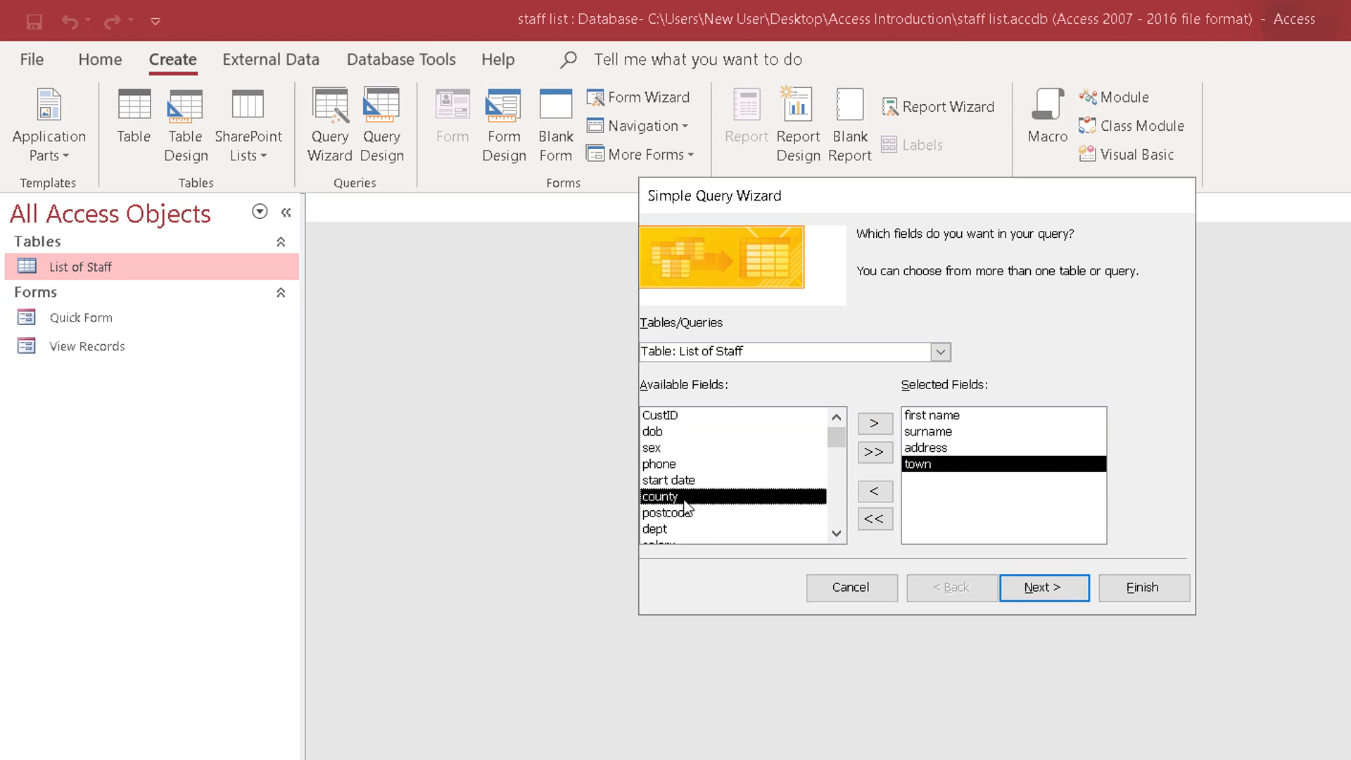
double_click(684, 501)
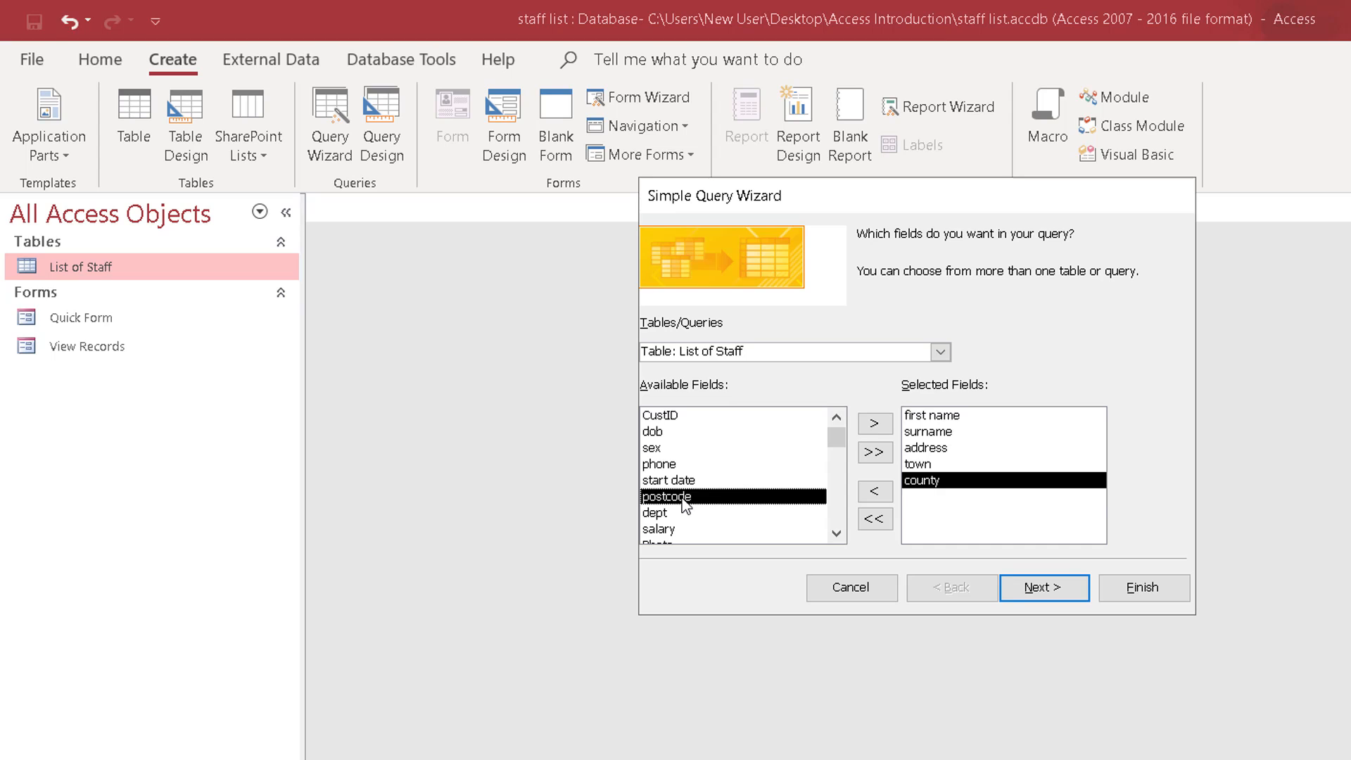
double_click(686, 502)
double_click(680, 500)
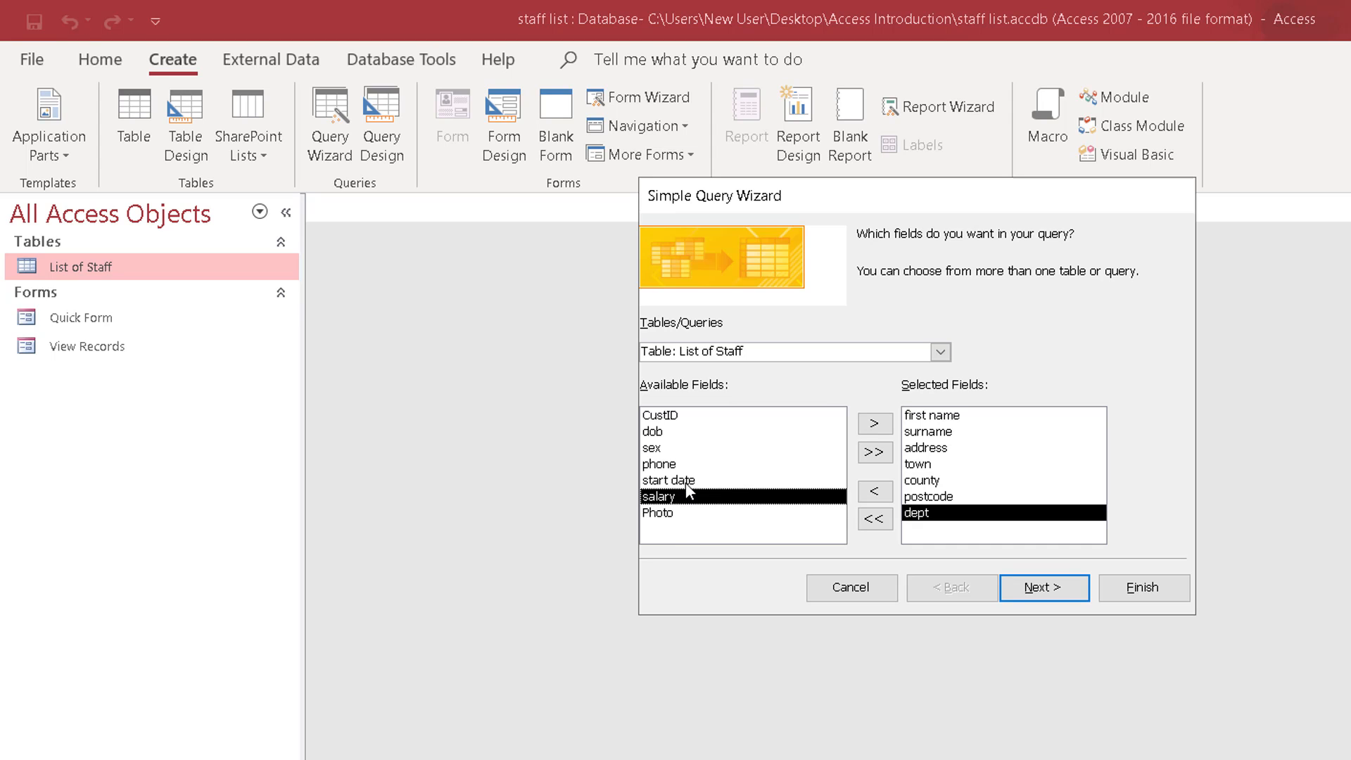
click(1048, 589)
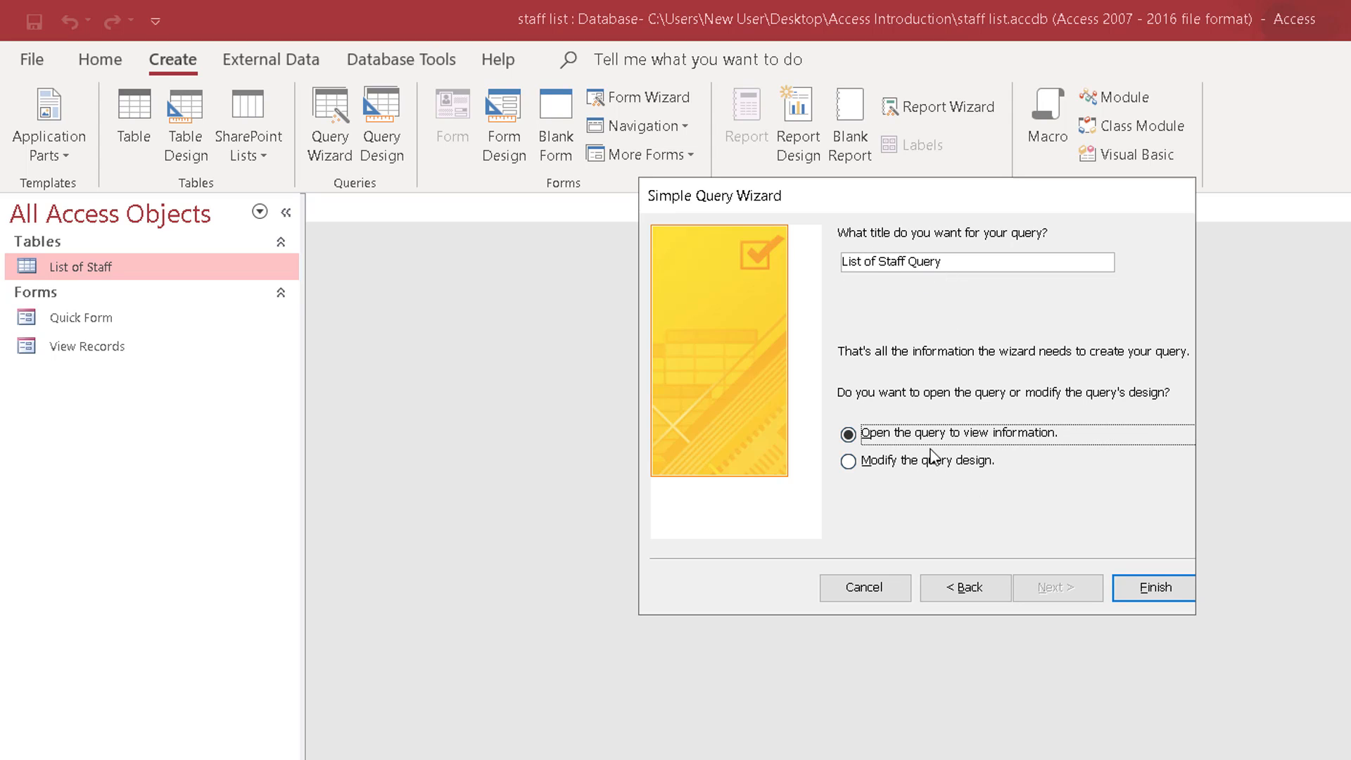
click(1137, 589)
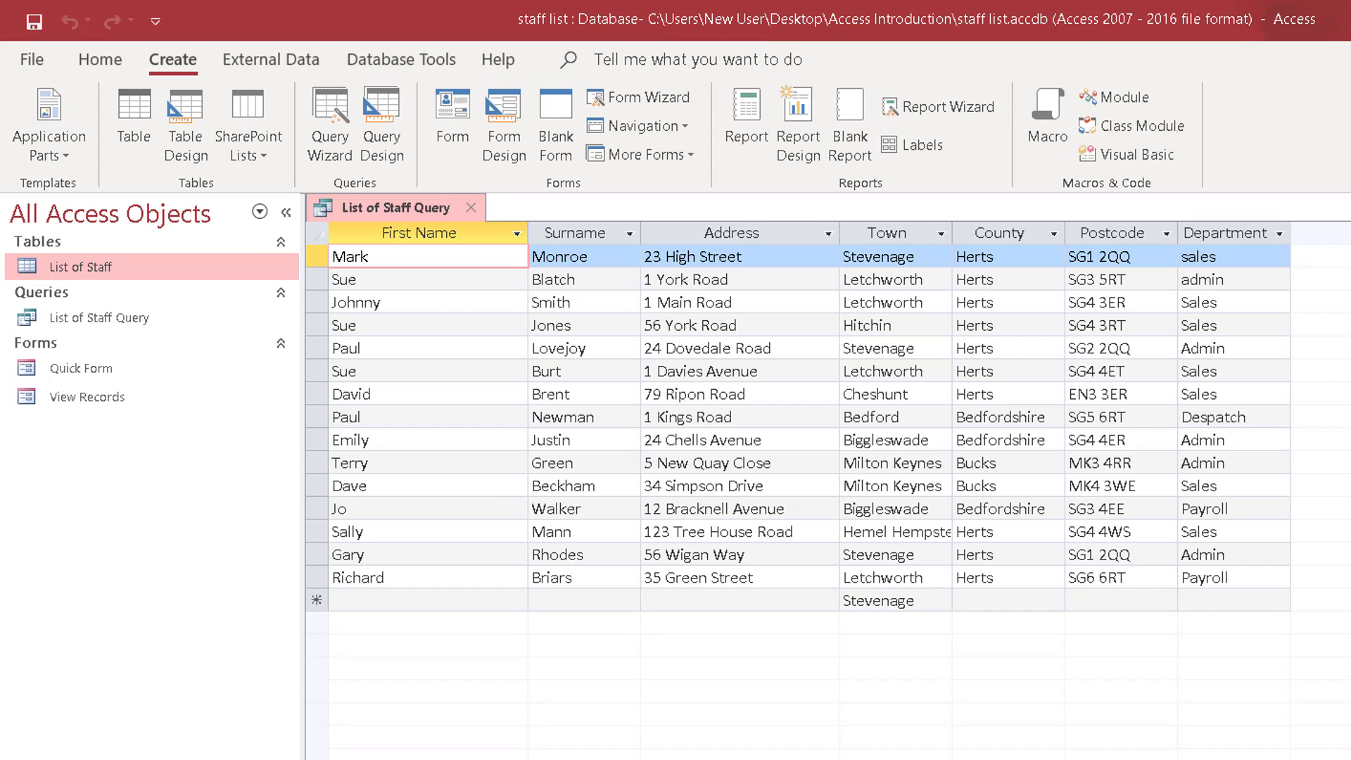
In the query's design, enlarge the table's field list, set the dept criterion to "sales", and show the results.
key(ctrl+period)
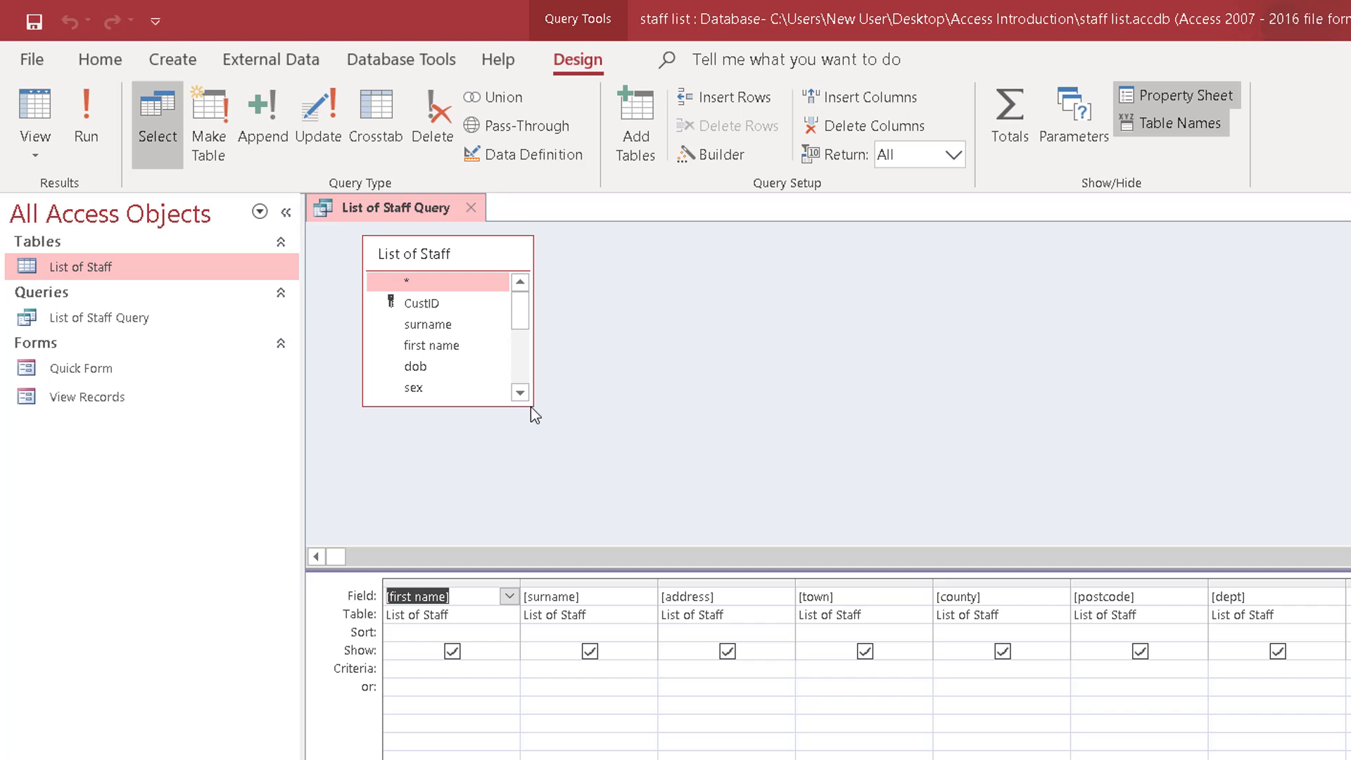
drag(533, 406, 535, 496)
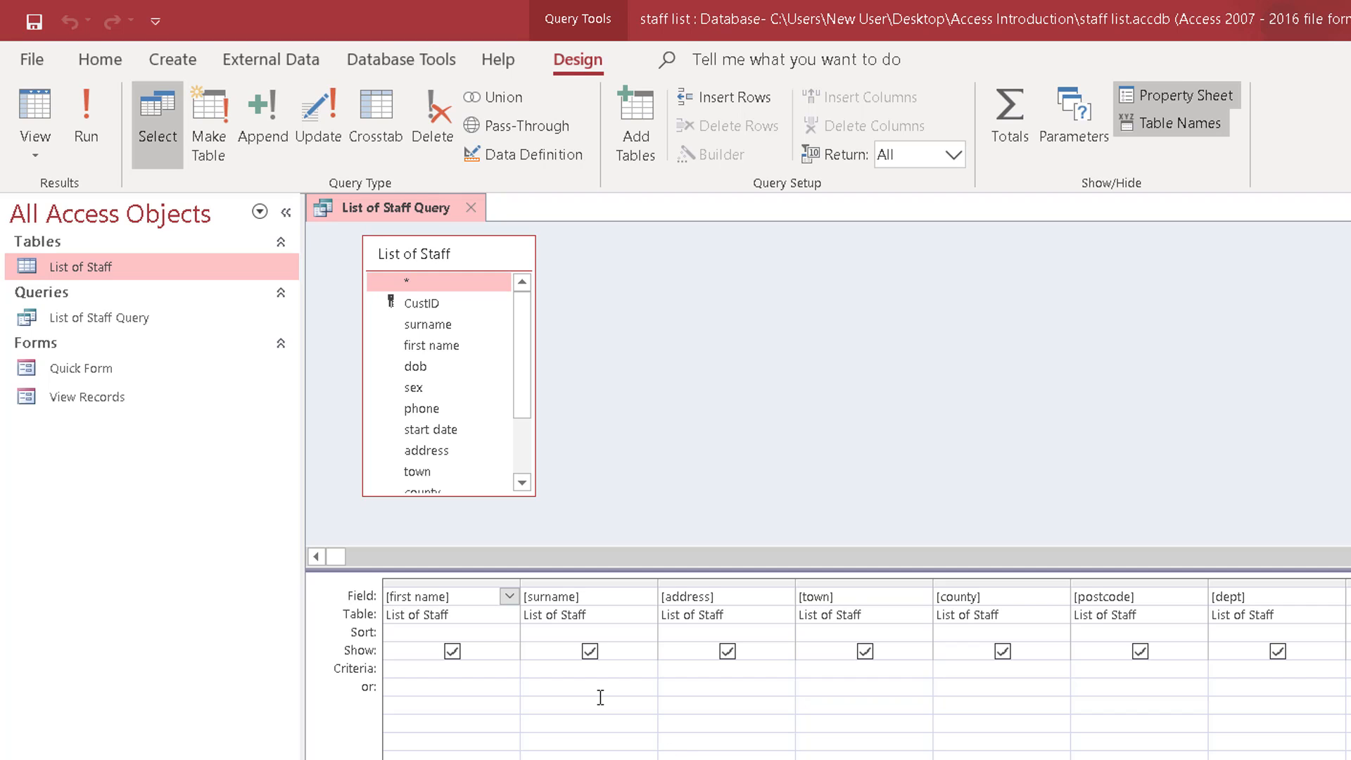
click(1240, 666)
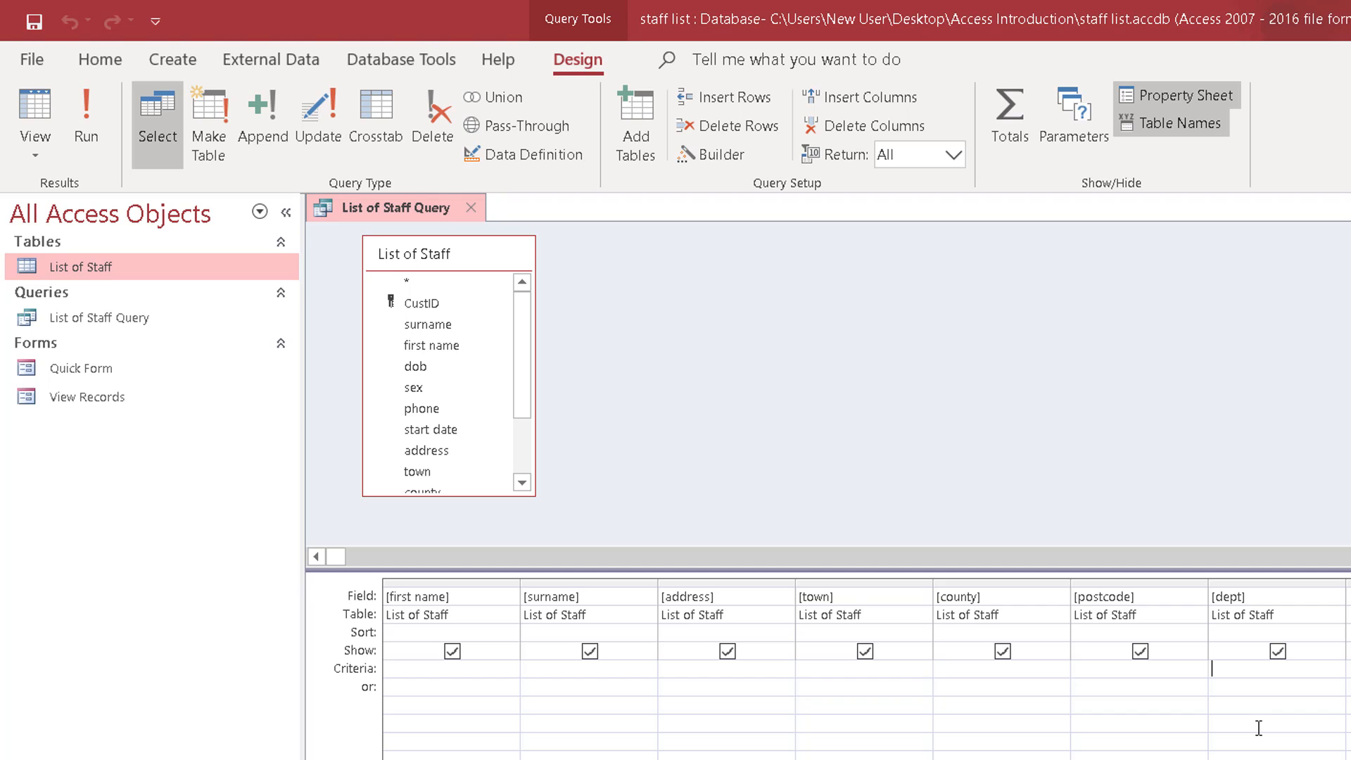
text(sales)
key(Tab)
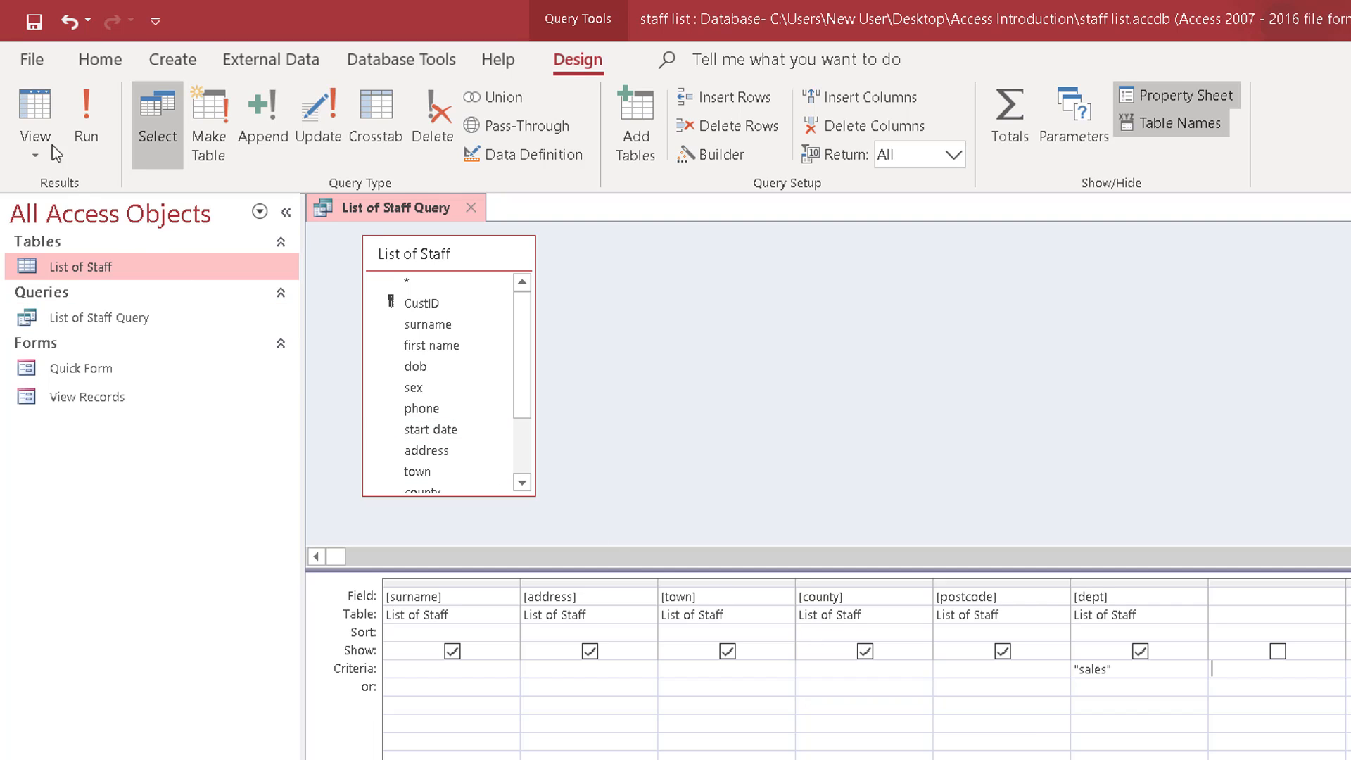
click(24, 103)
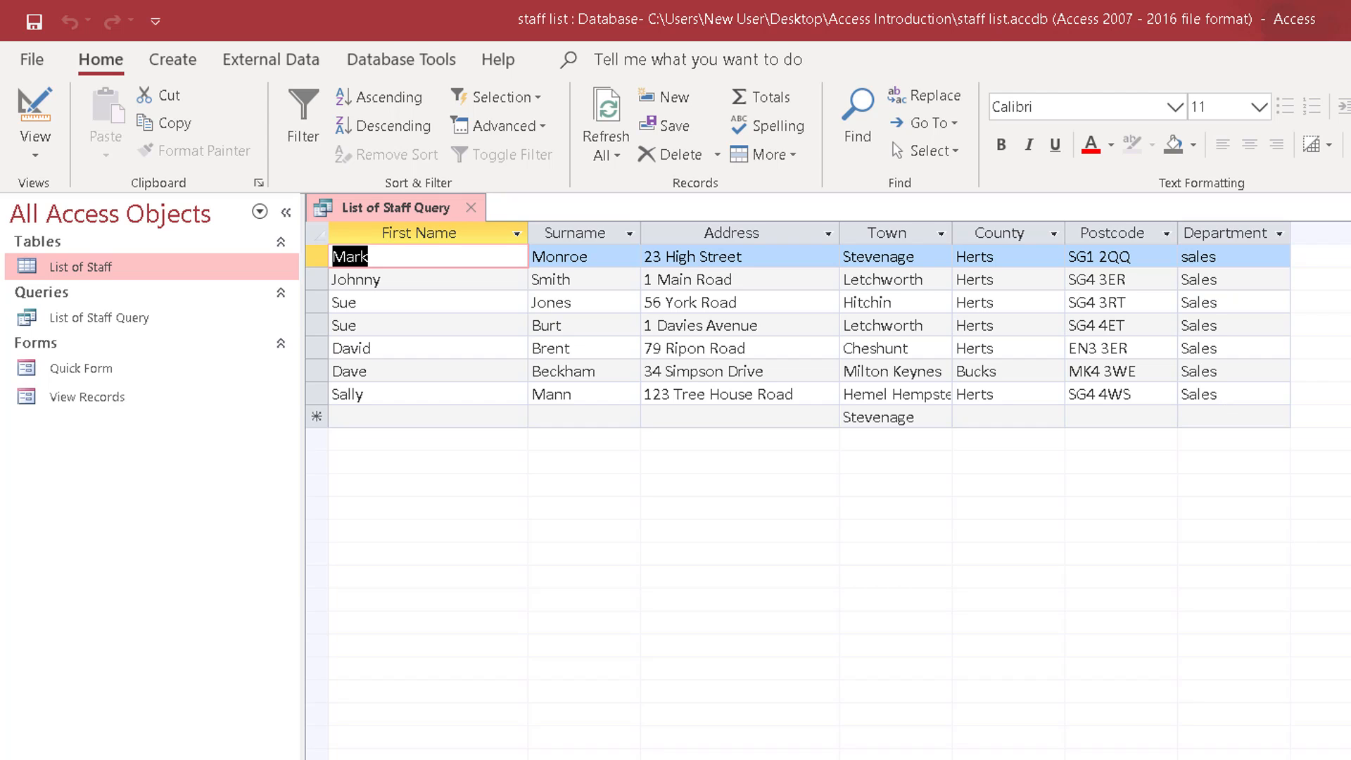
Add "payroll" as an alternative criterion for the dept field in the query design and show the results.
key(ctrl+period)
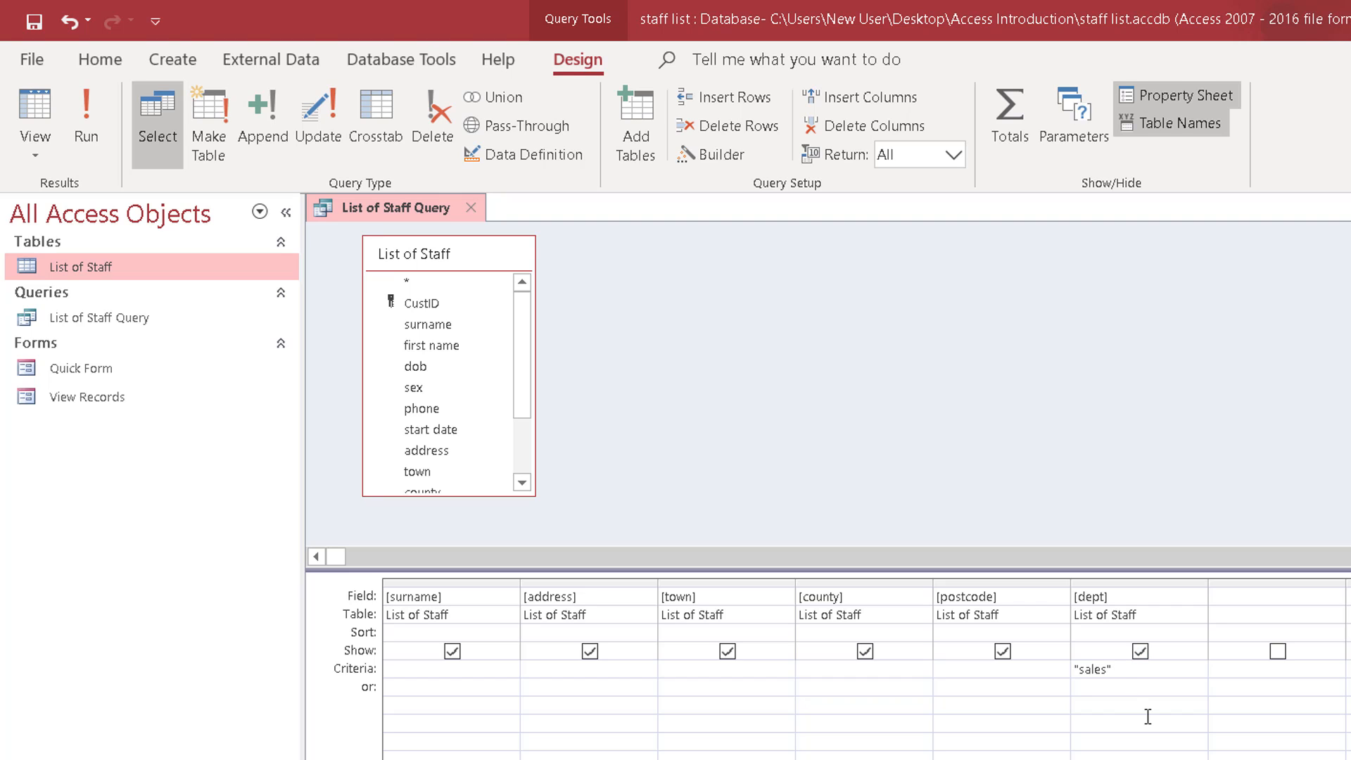
text(payroll)
key(Tab)
click(31, 120)
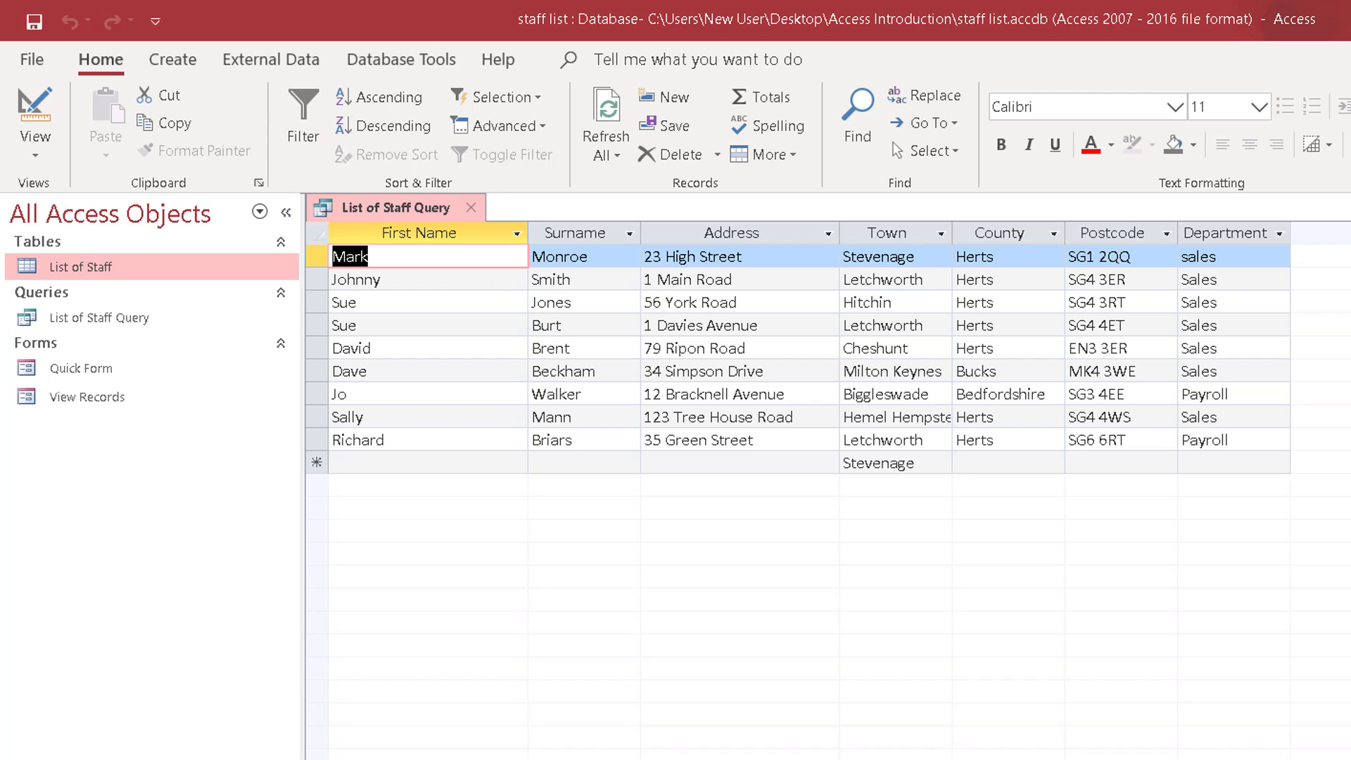
Return to the query design and delete the "payroll" criterion from the dept field.
click(1350, 759)
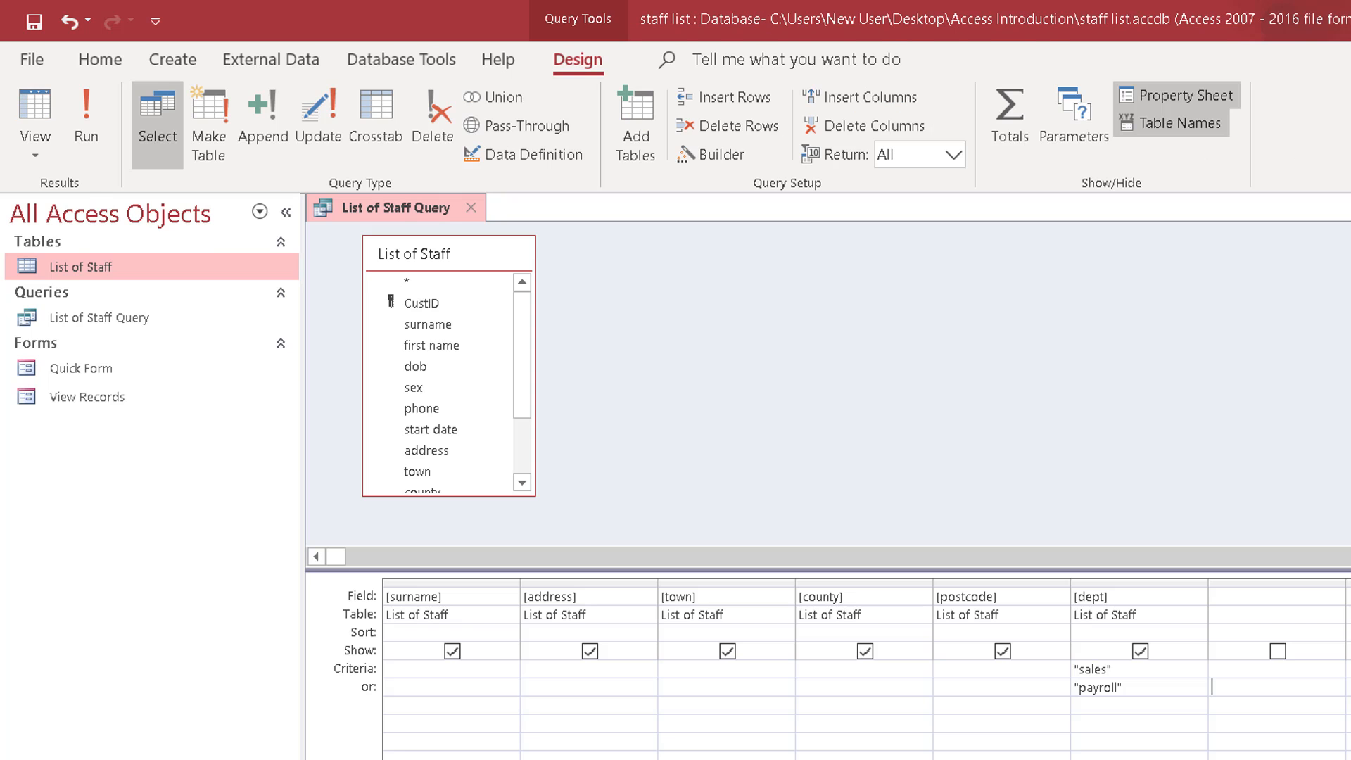
drag(1151, 687, 1058, 687)
key(Delete)
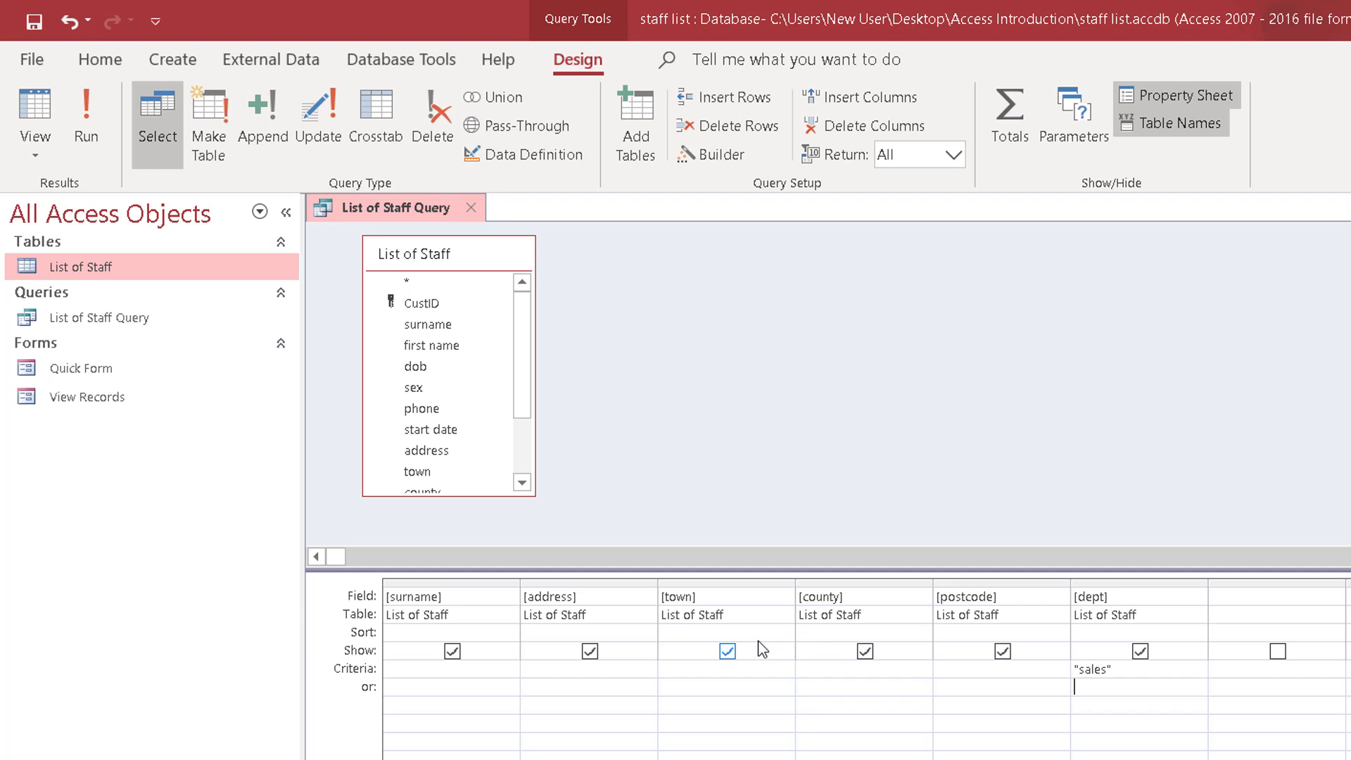
Add the sex field to the query design and set its criterion to "m".
double_click(419, 391)
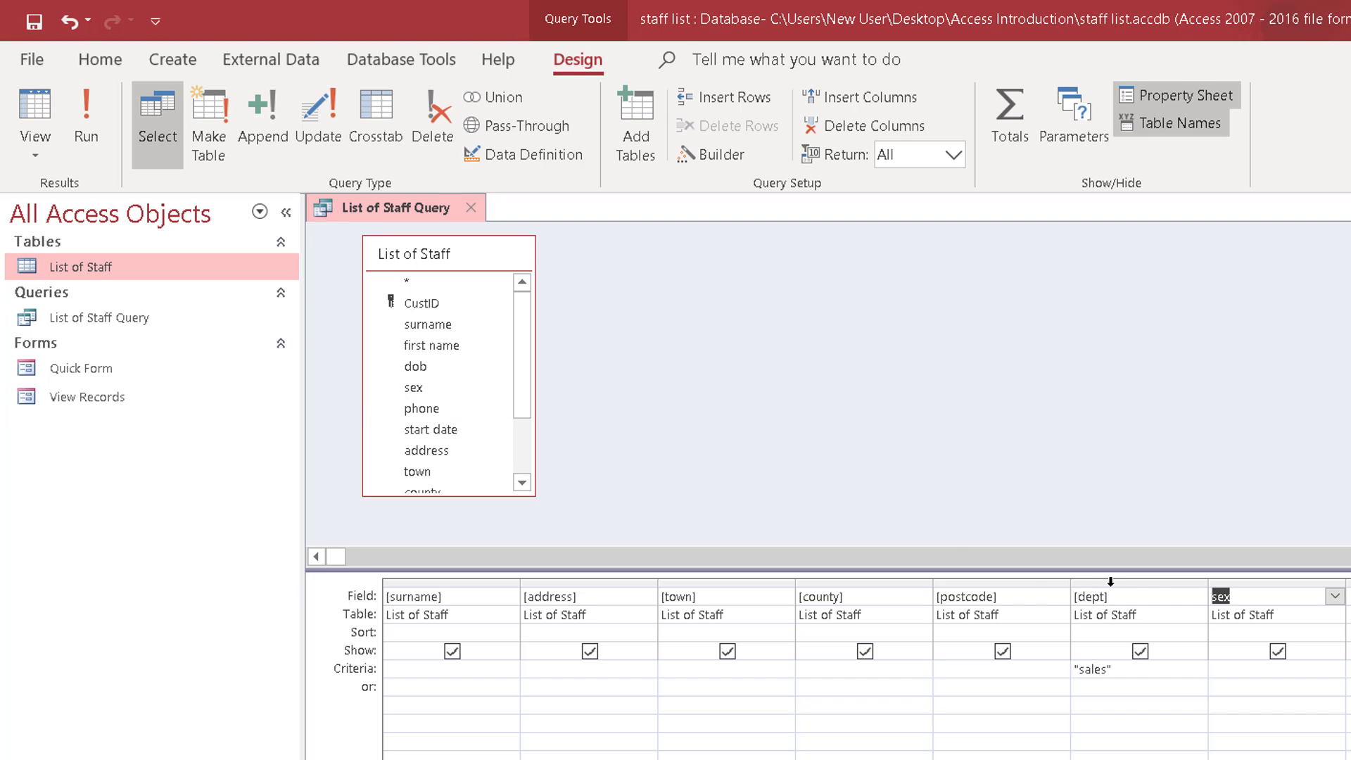
click(1238, 670)
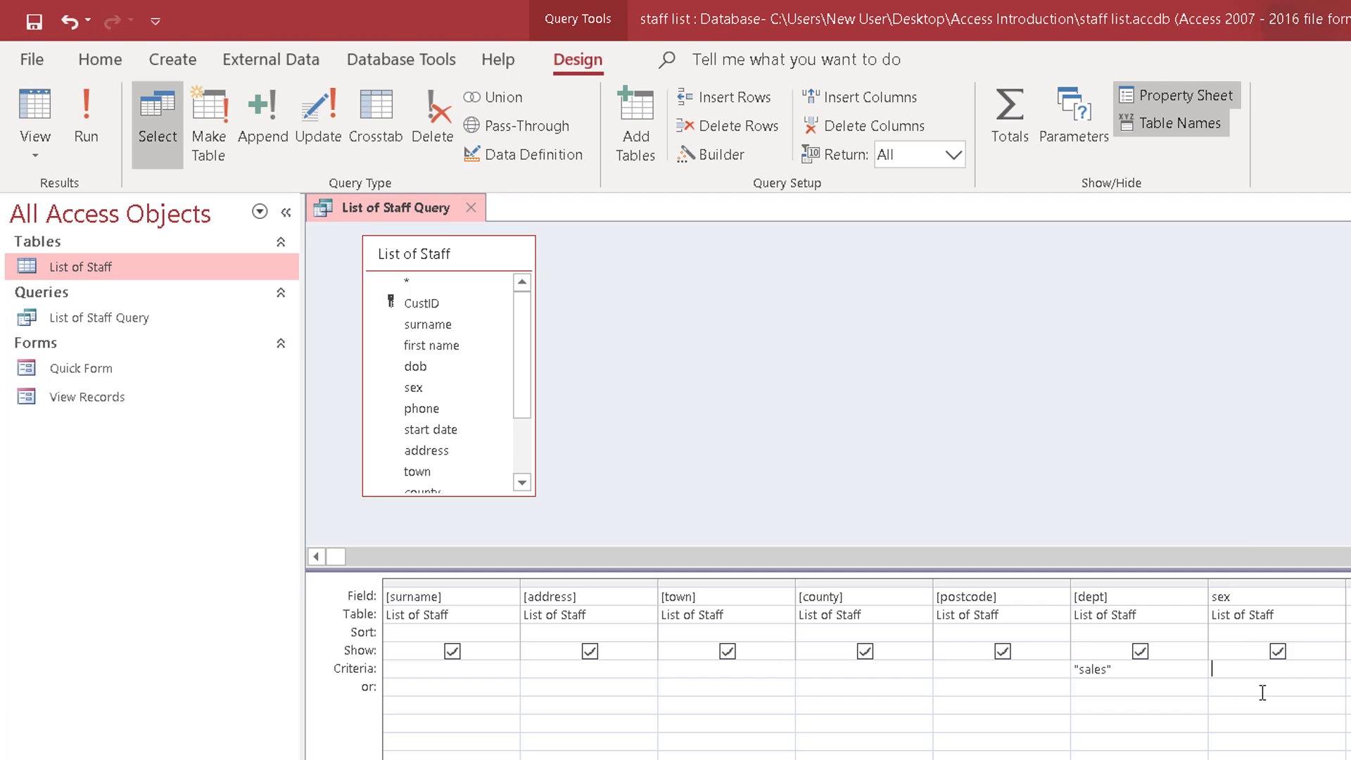
text(m)
key(Tab)
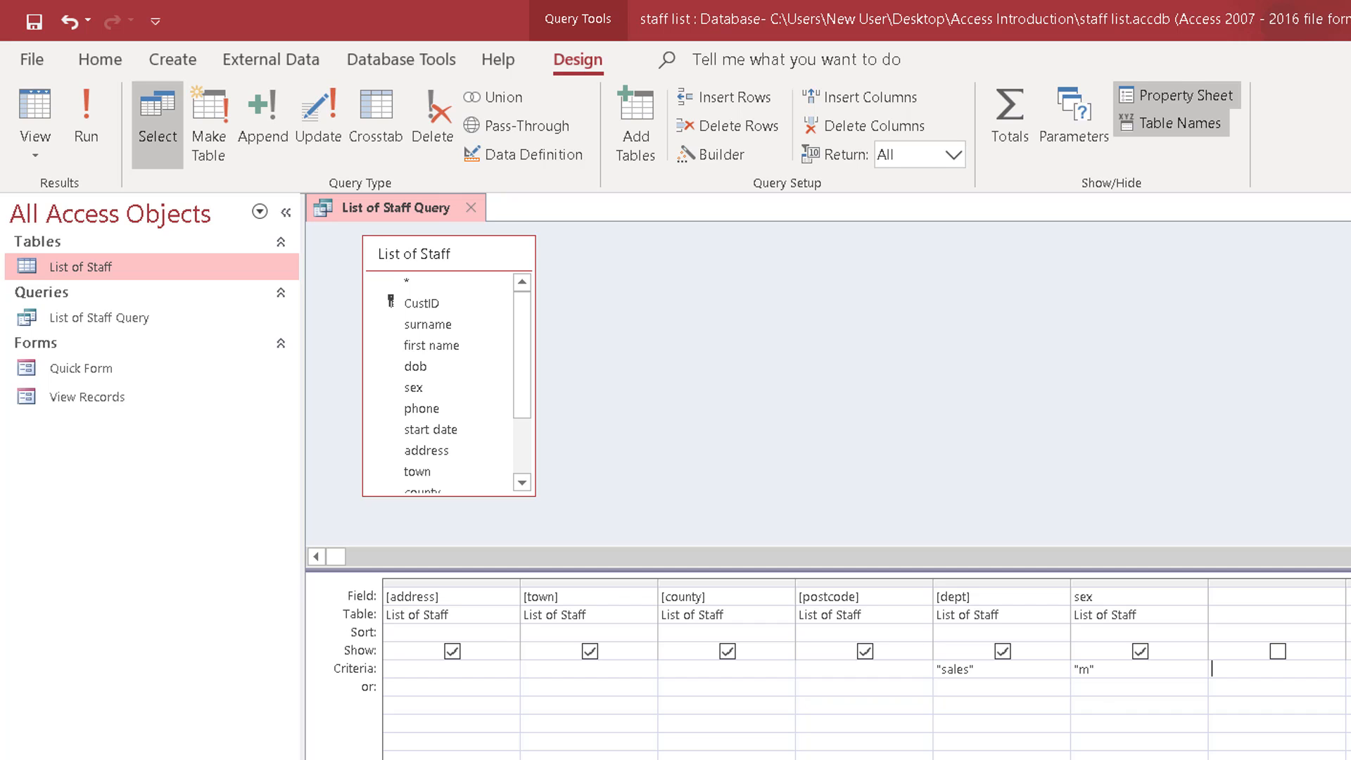
Show the query results and close the query, saving the changes to its design.
key(ctrl+period)
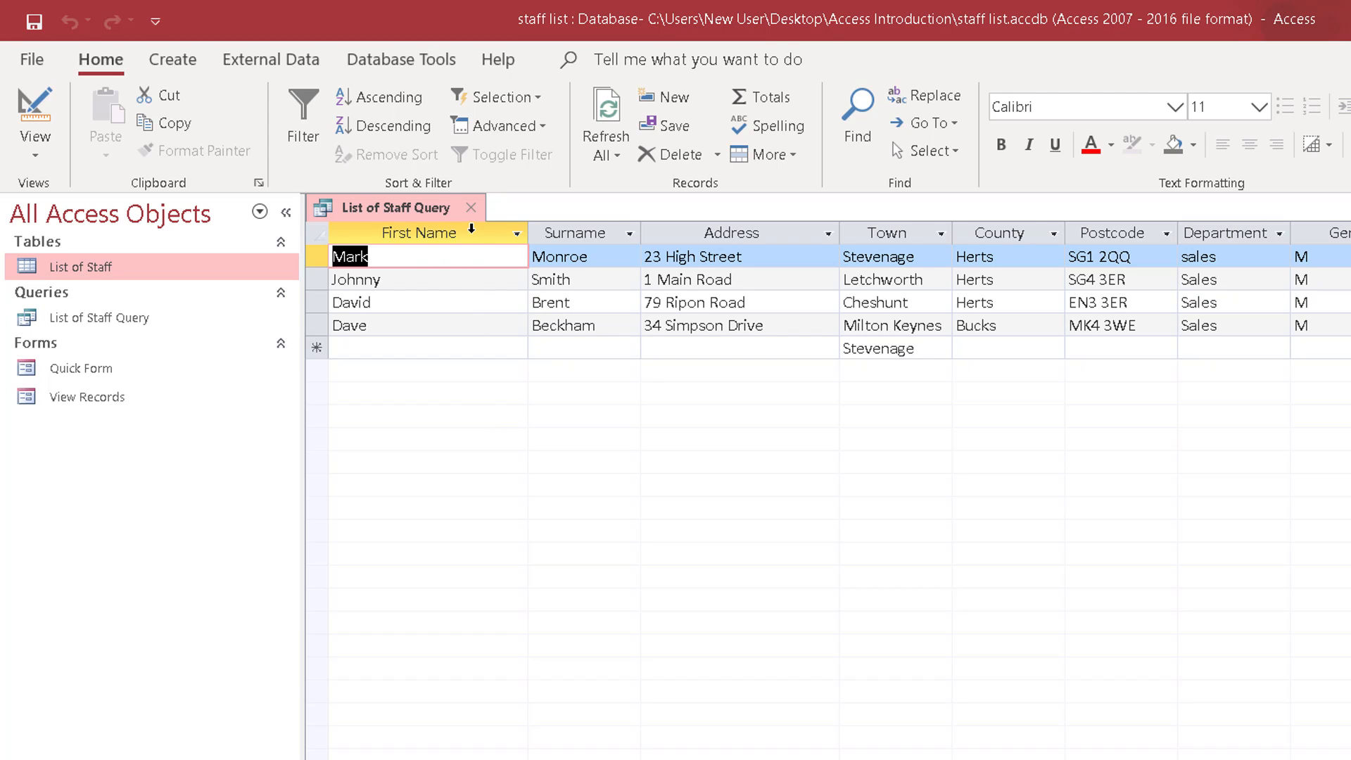
click(471, 208)
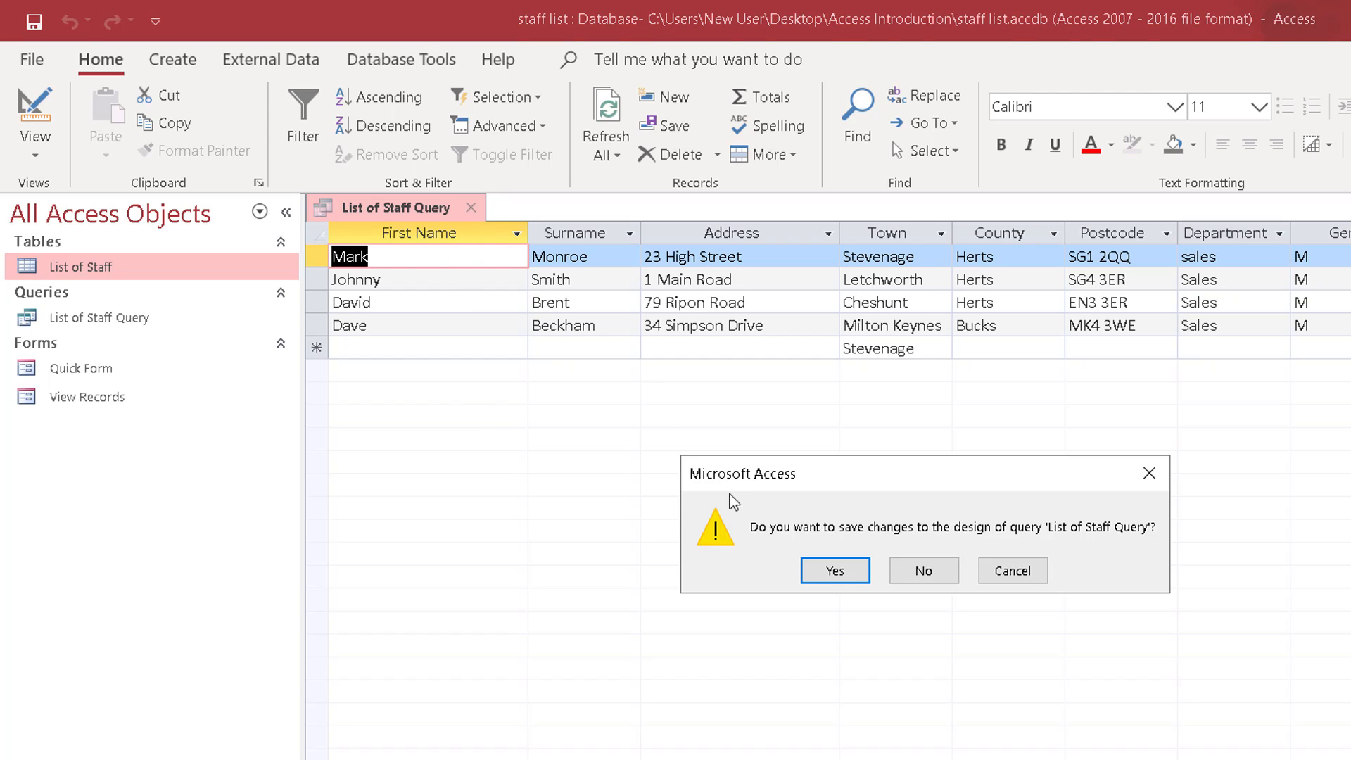
click(821, 569)
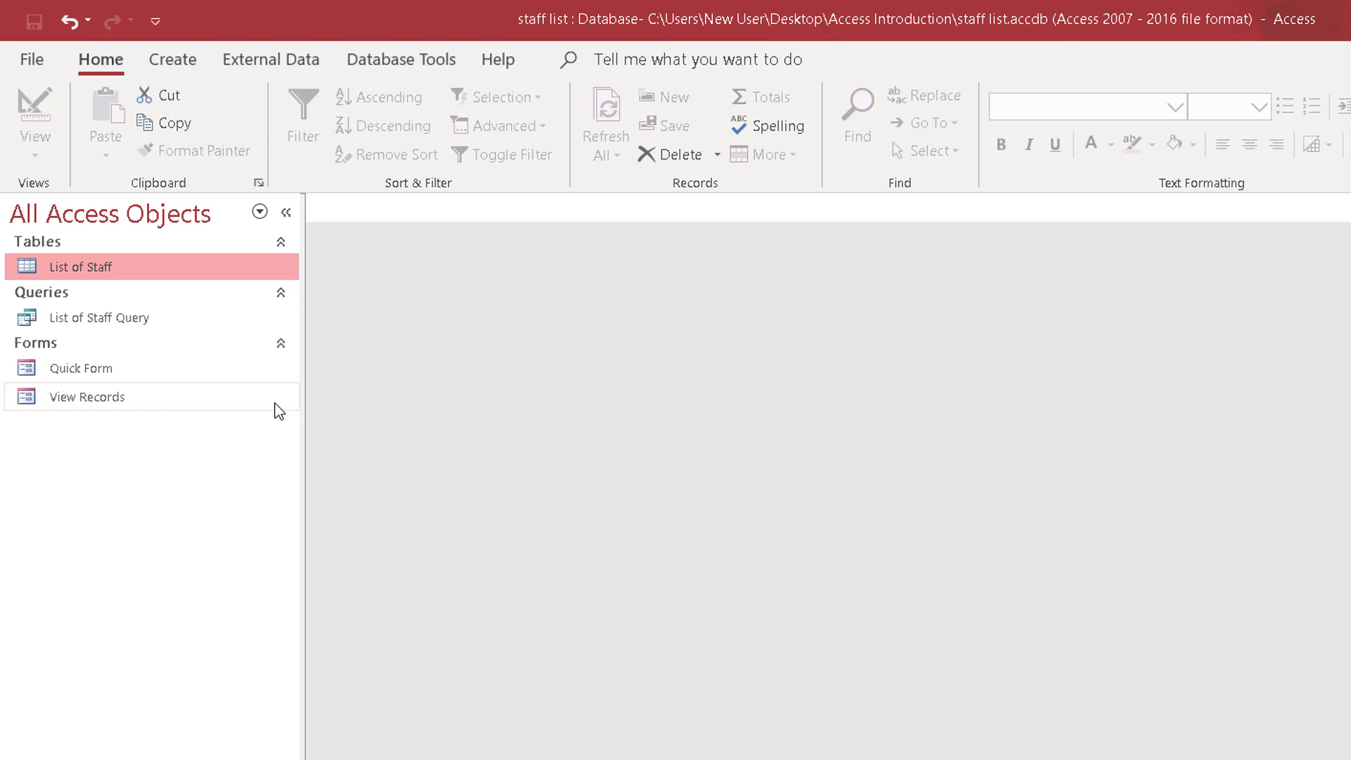
Open the View Records form, set the department of the displayed staff record to Sales, and close the form.
double_click(84, 399)
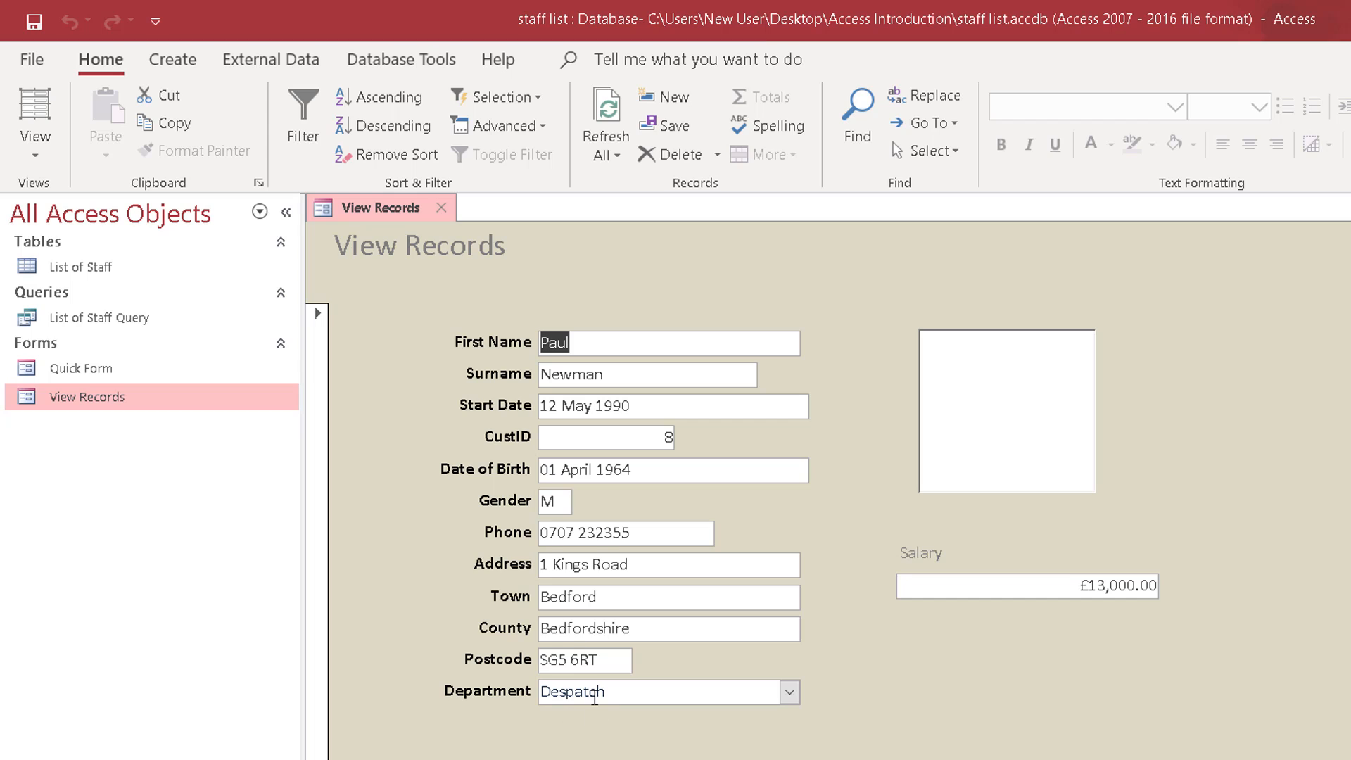
click(789, 692)
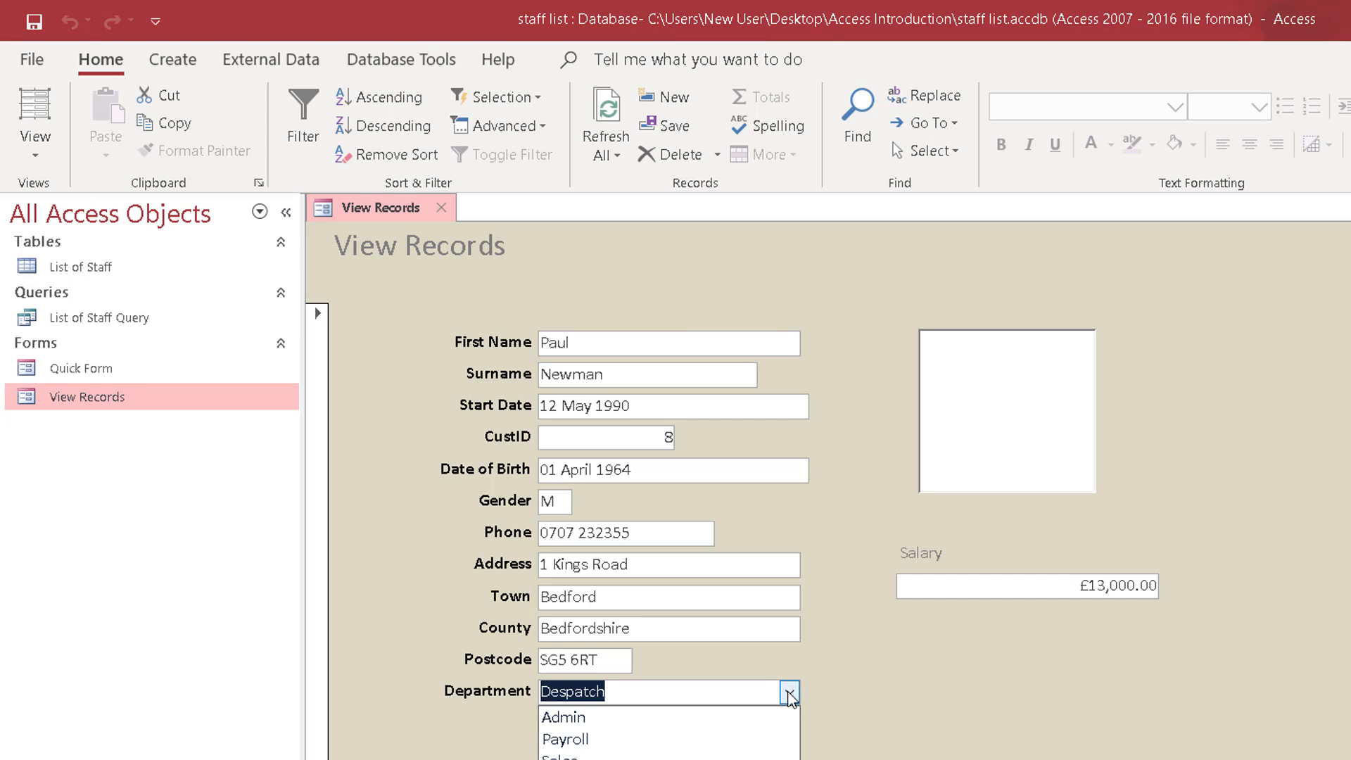
click(612, 756)
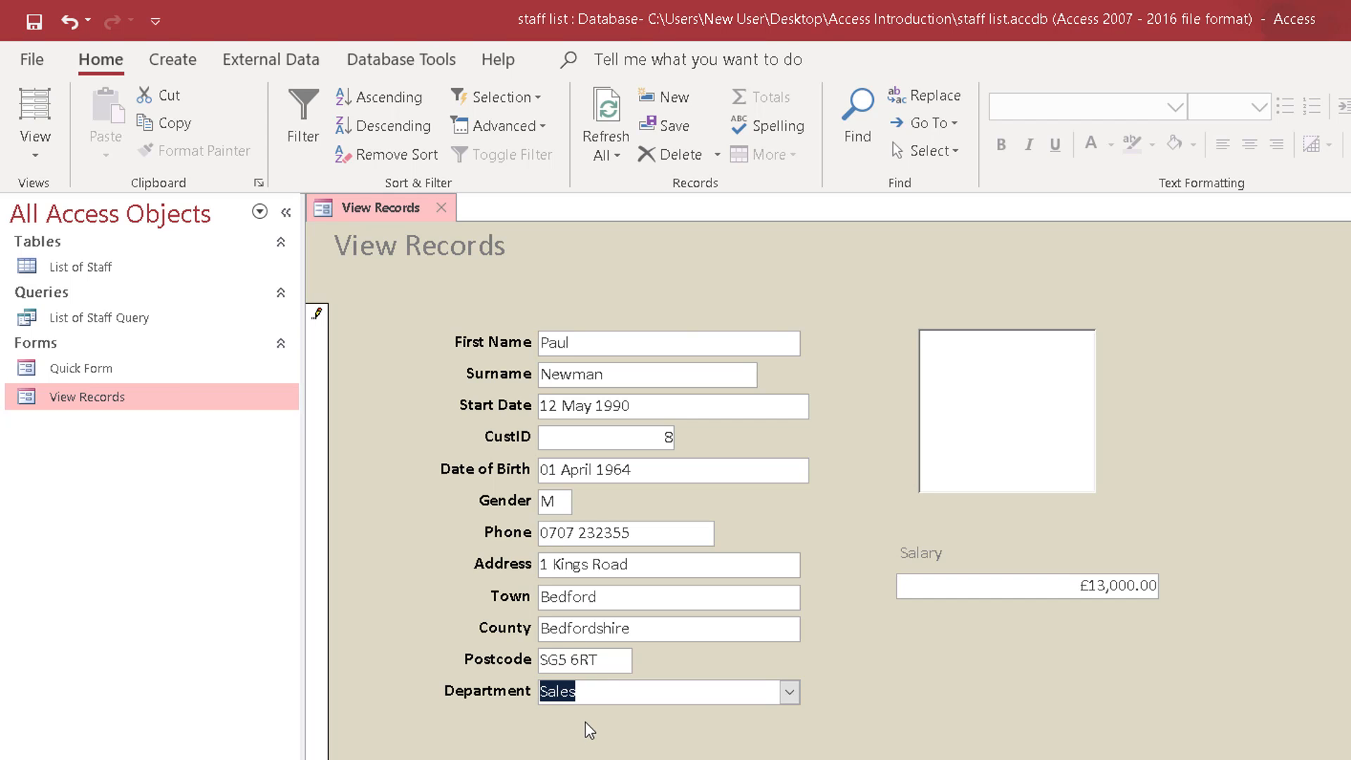
click(435, 207)
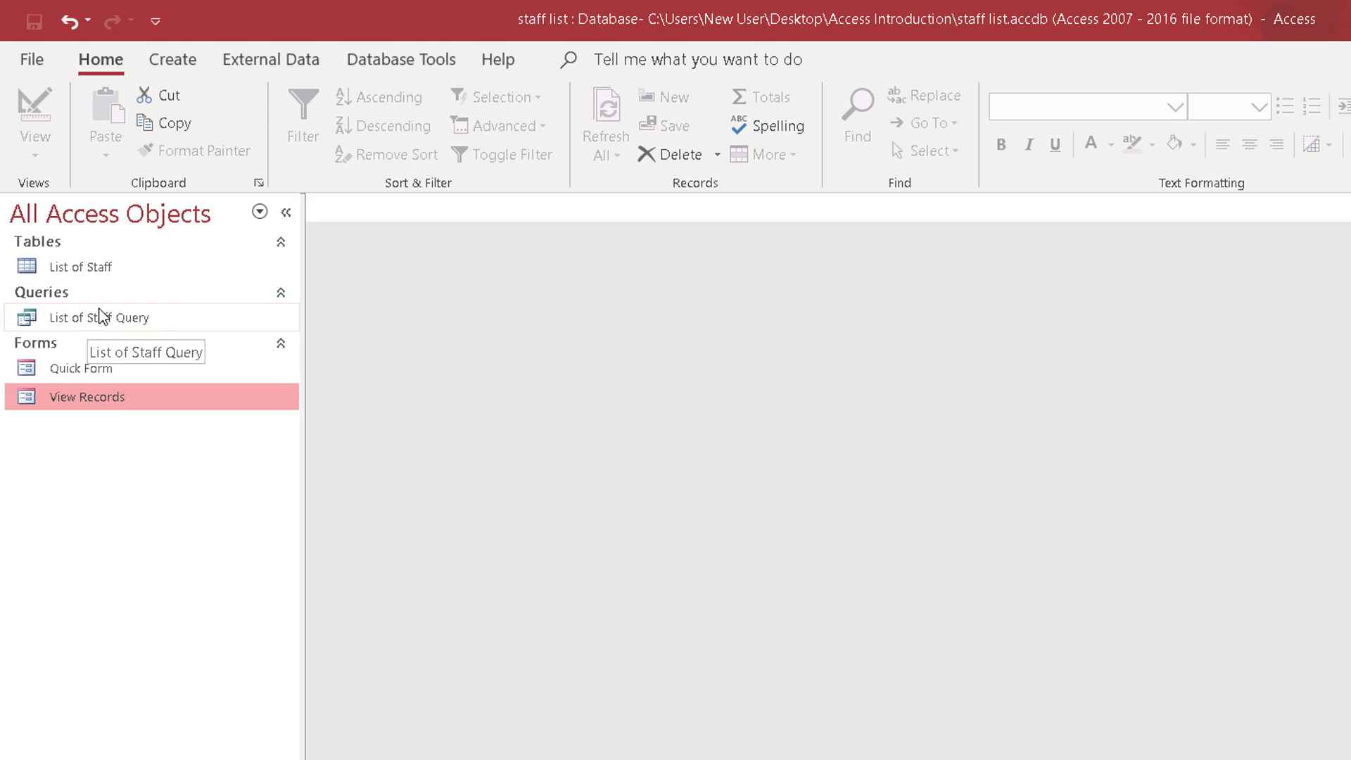
Reopen List of Staff Query to check which records it lists, and close it.
click(74, 321)
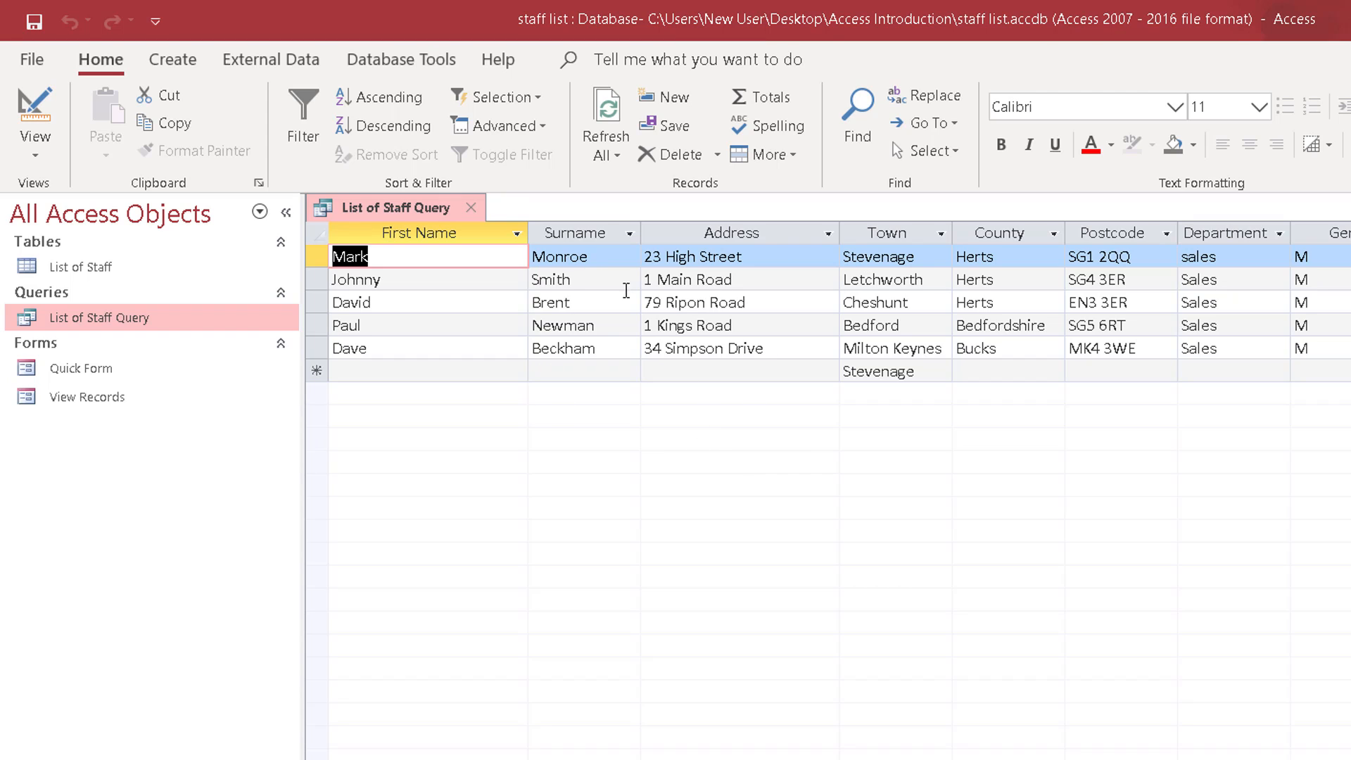
click(471, 207)
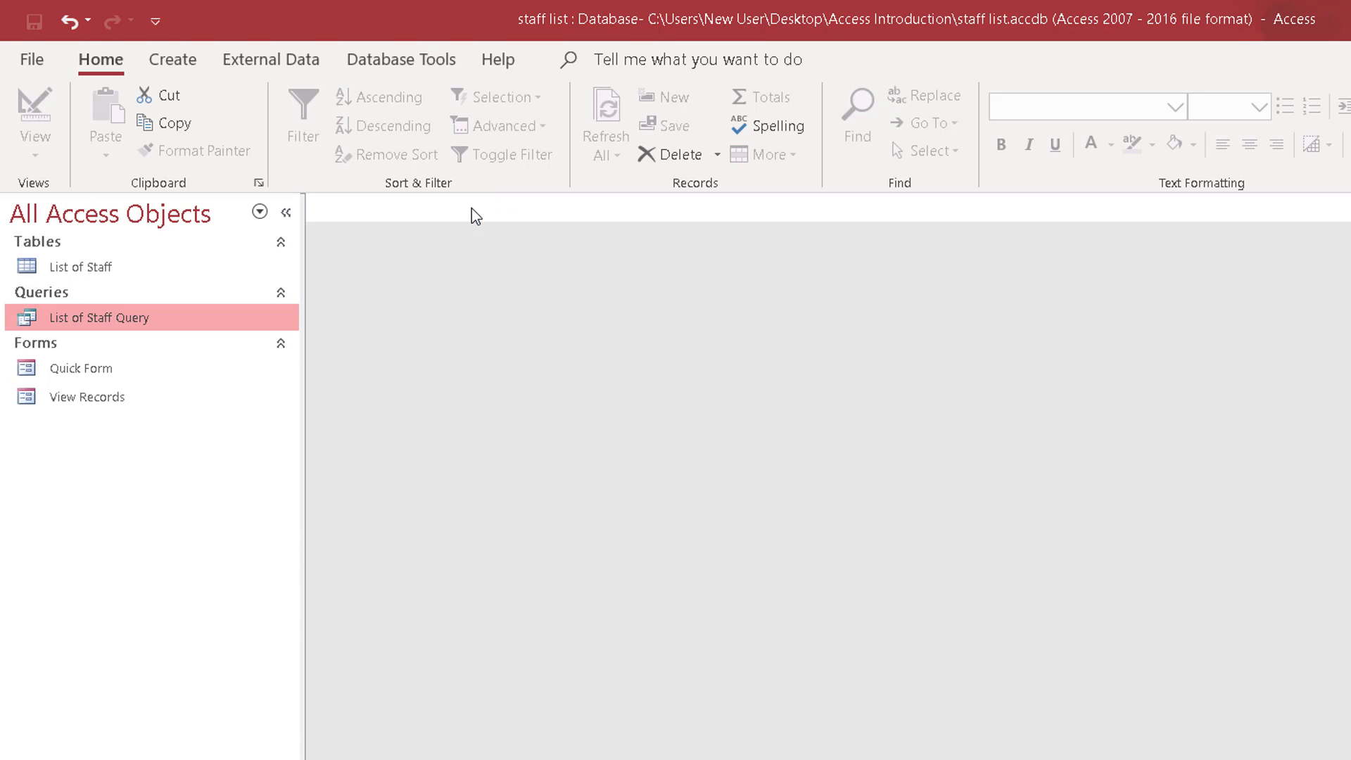